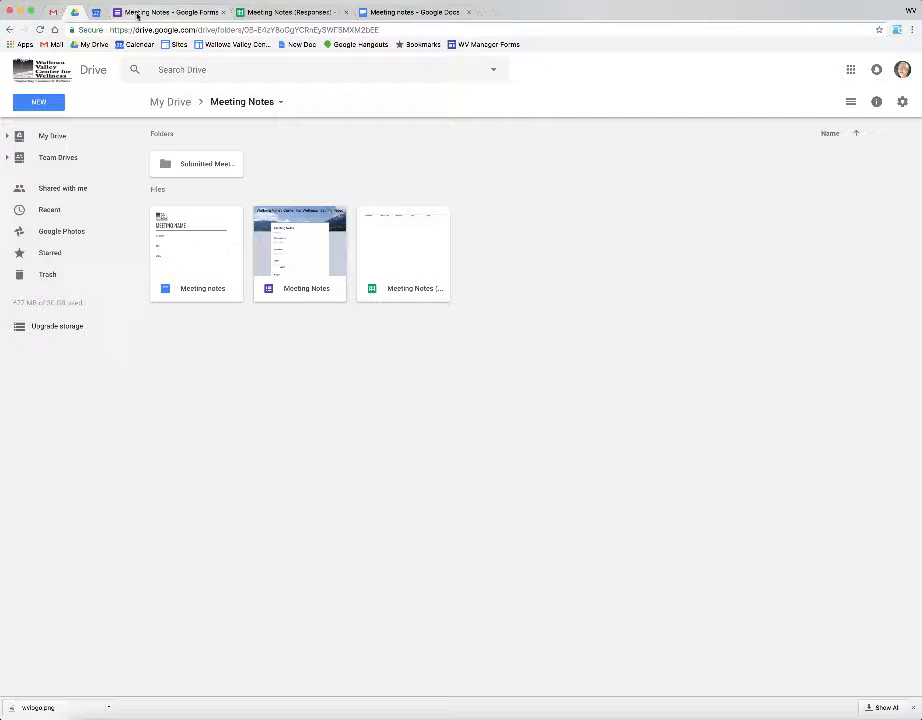
# Step: View the Meeting Notes form and its Responses sheet, then move the template doc tab to the second slot
pyautogui.click(171, 13)
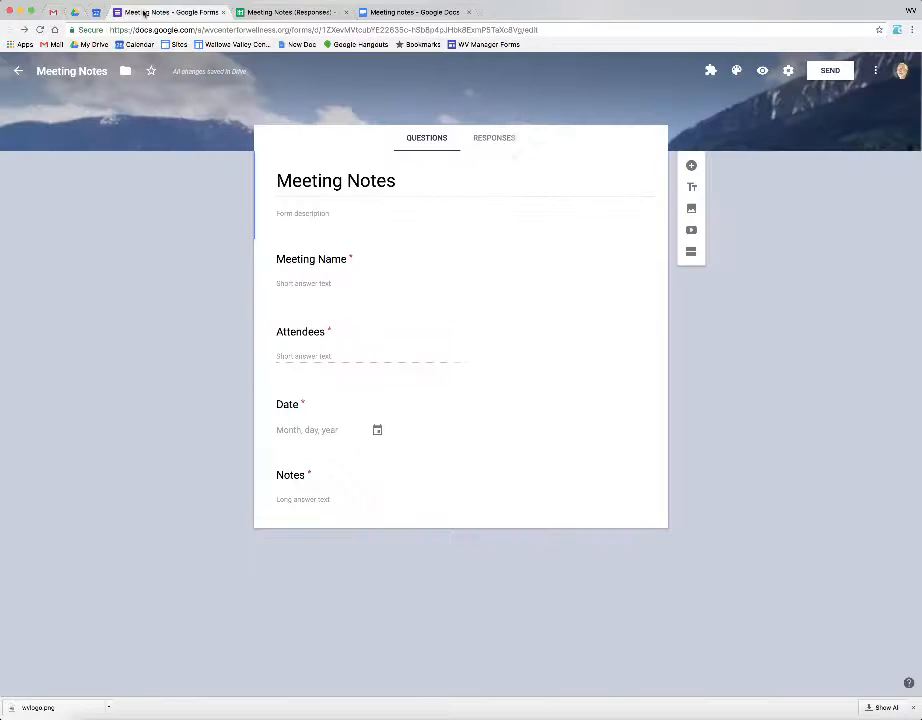
pyautogui.click(281, 13)
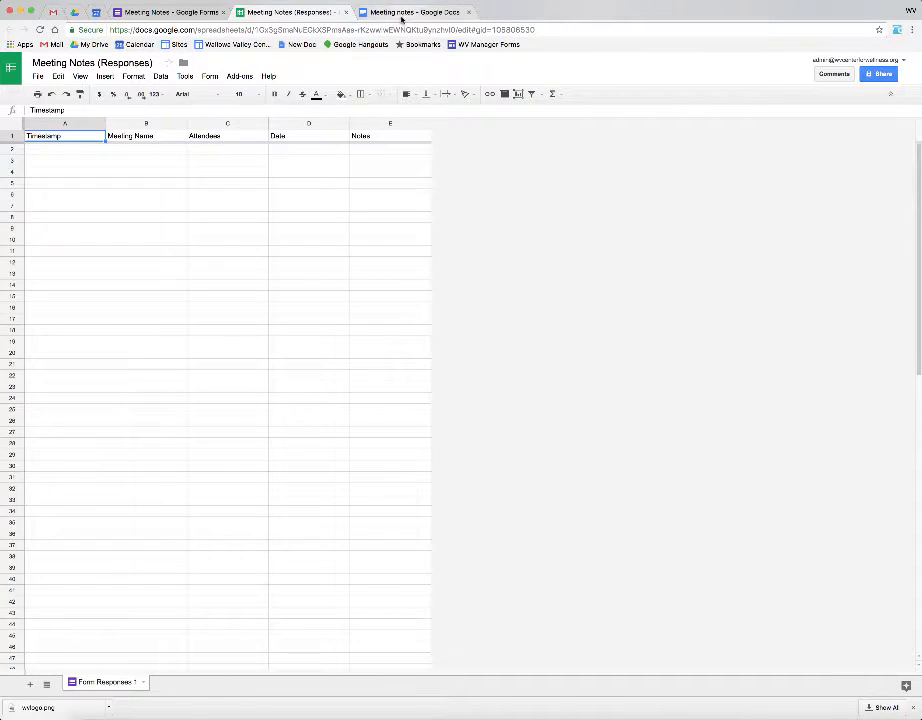
pyautogui.moveTo(401, 16); pyautogui.dragTo(272, 17)
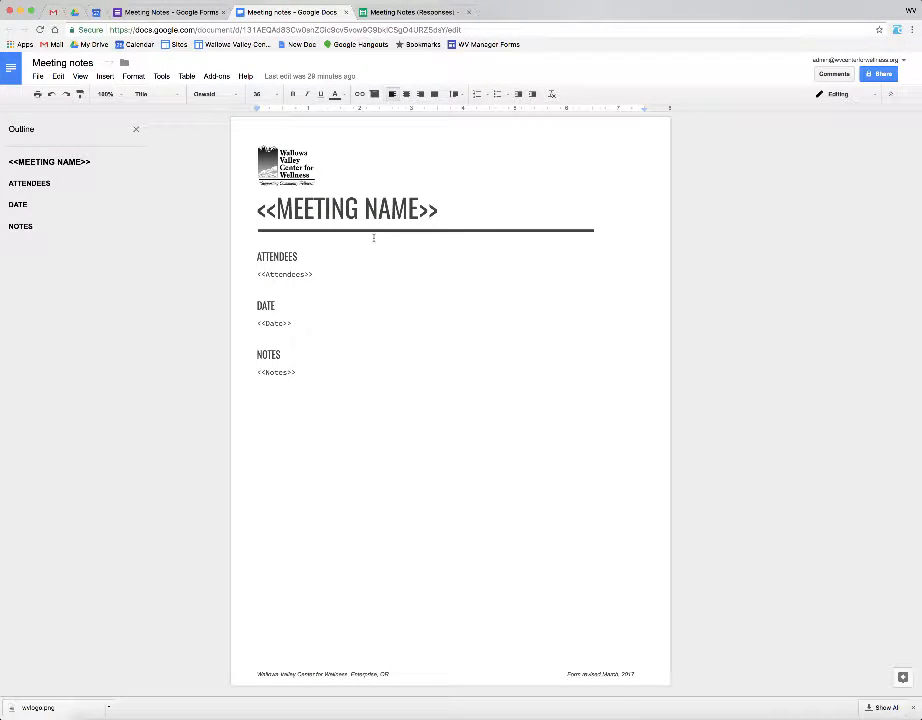
# Step: Highlight the <<MEETING NAME>> heading in the template, then go back to the Meeting Notes form
pyautogui.moveTo(258, 208); pyautogui.dragTo(437, 210)
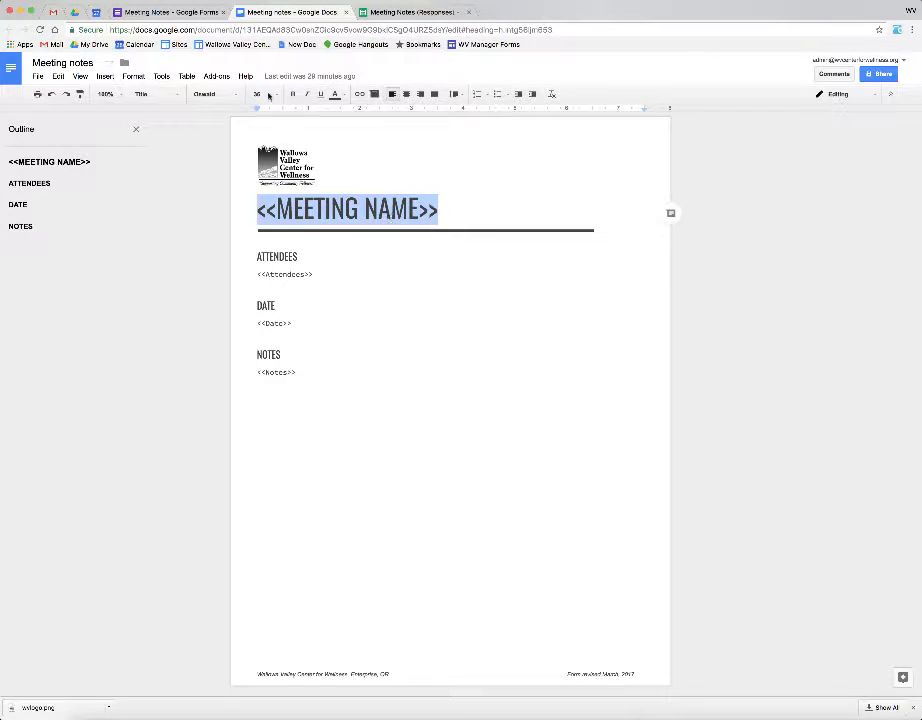
pyautogui.click(185, 14)
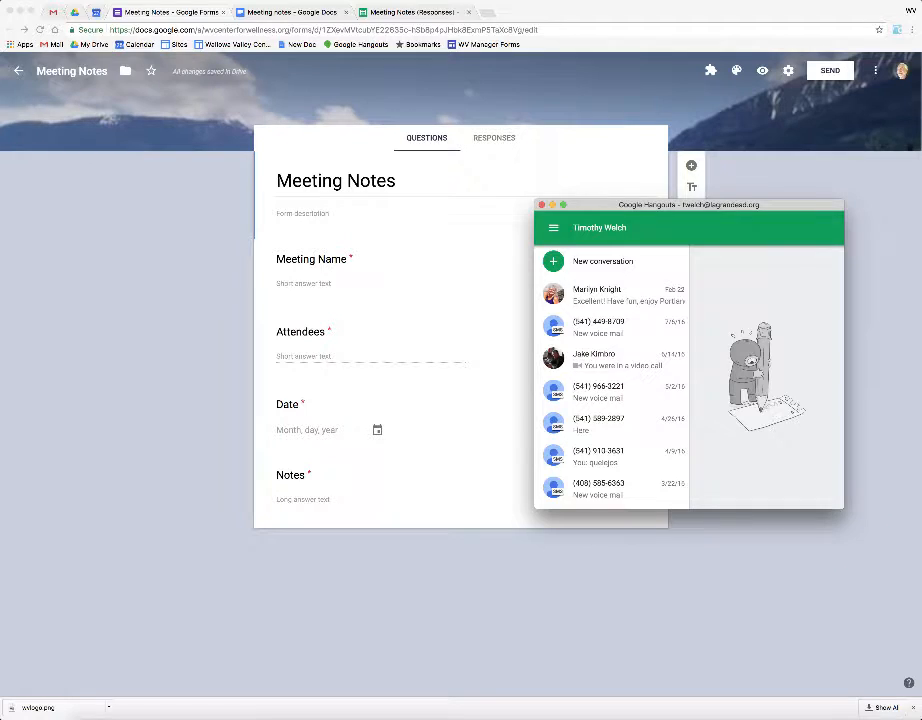
# Step: Close the Hangouts chat window and open the form's Settings dialog
pyautogui.press('super+w')
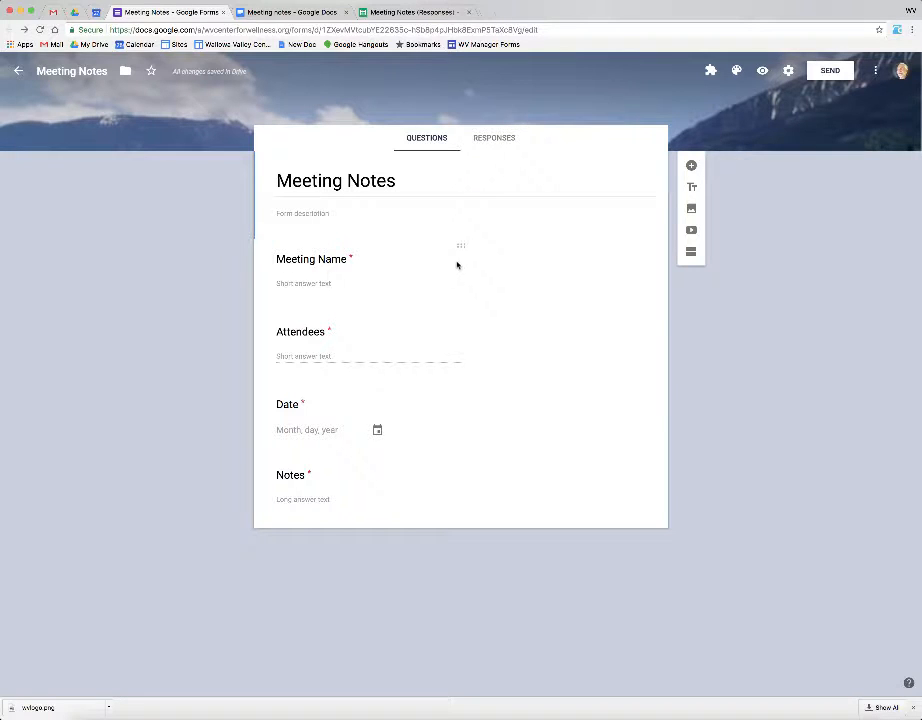
pyautogui.click(788, 70)
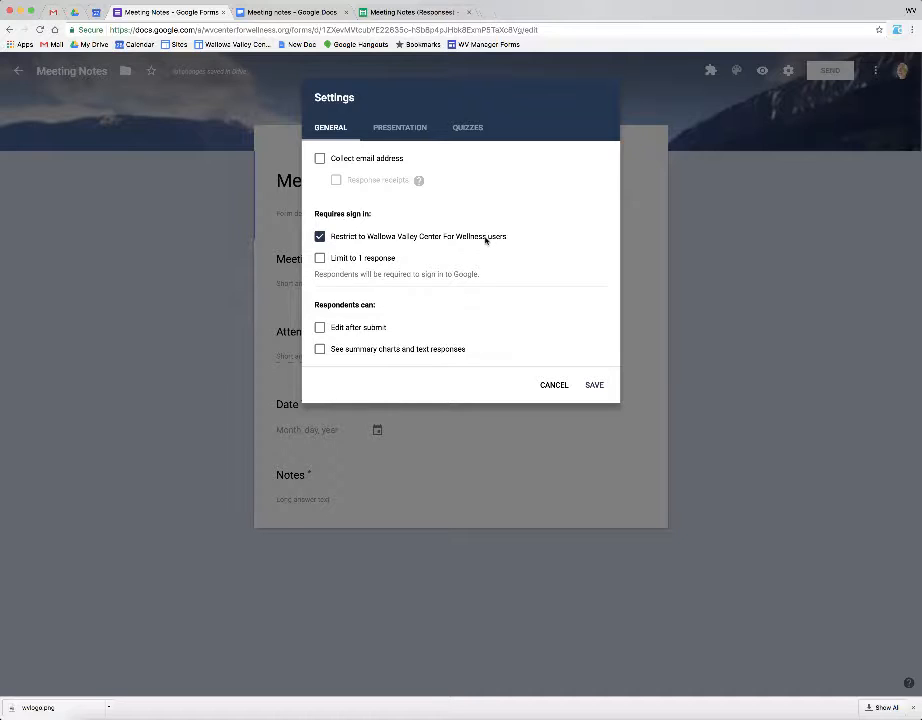
# Step: Turn on Collect email address, save the settings, then reopen them to confirm
pyautogui.click(320, 159)
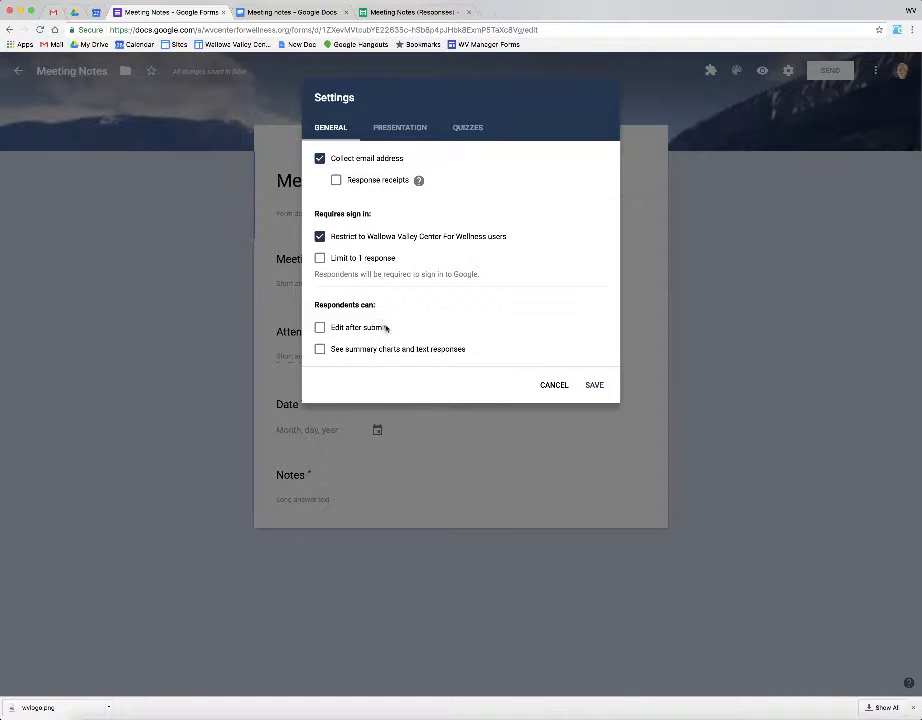
pyautogui.click(398, 128)
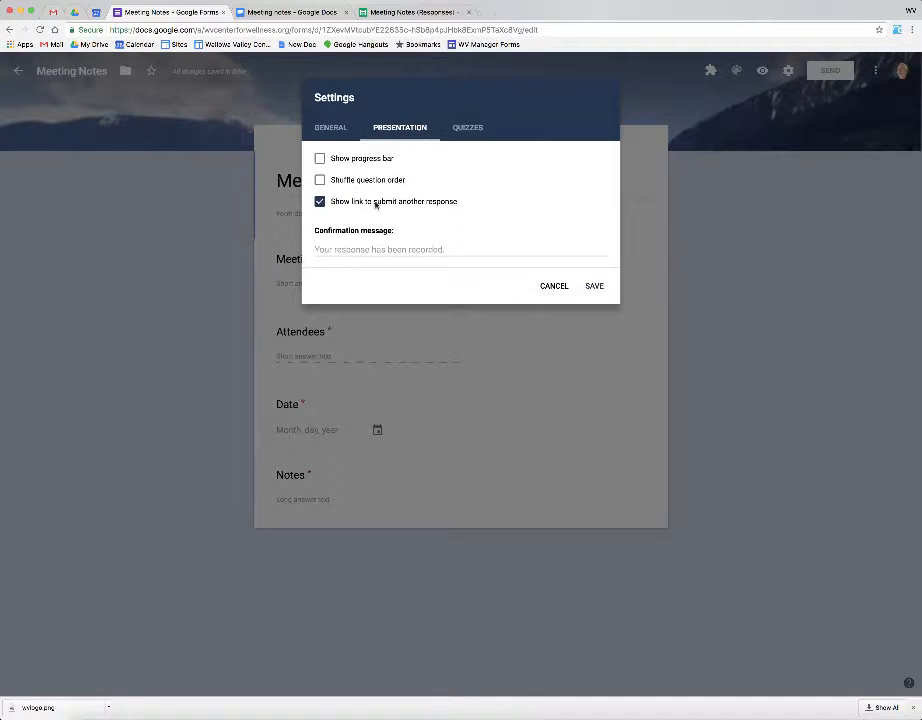
pyautogui.click(333, 250)
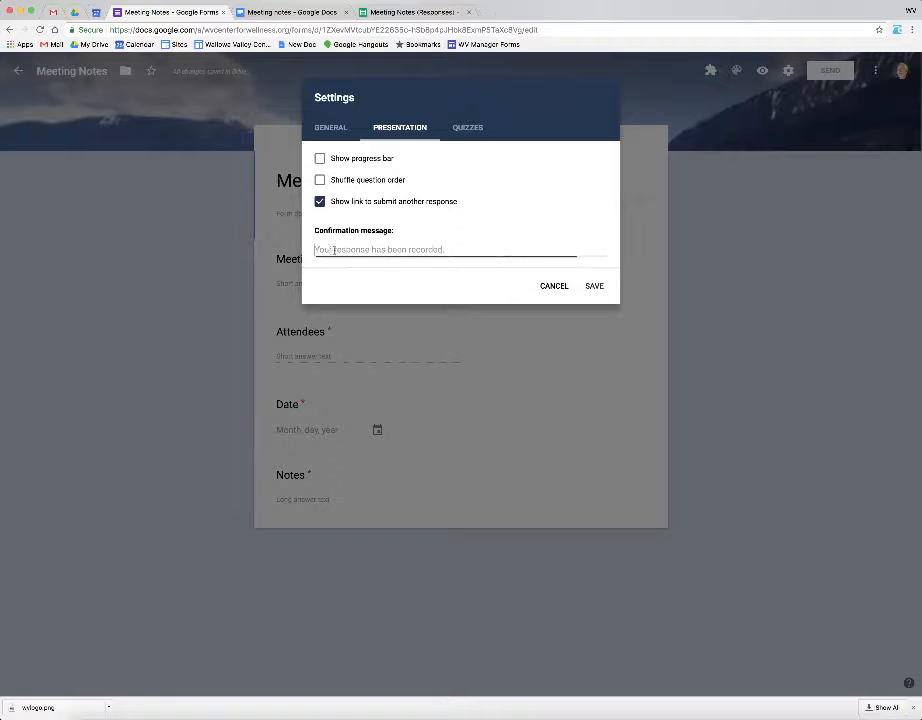
pyautogui.click(591, 286)
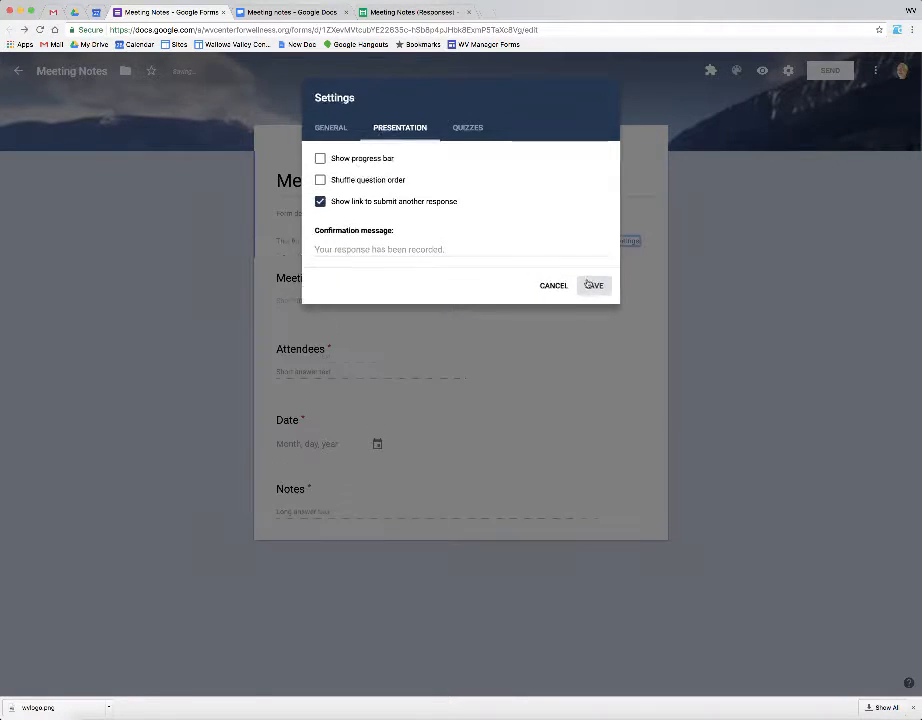
pyautogui.click(788, 72)
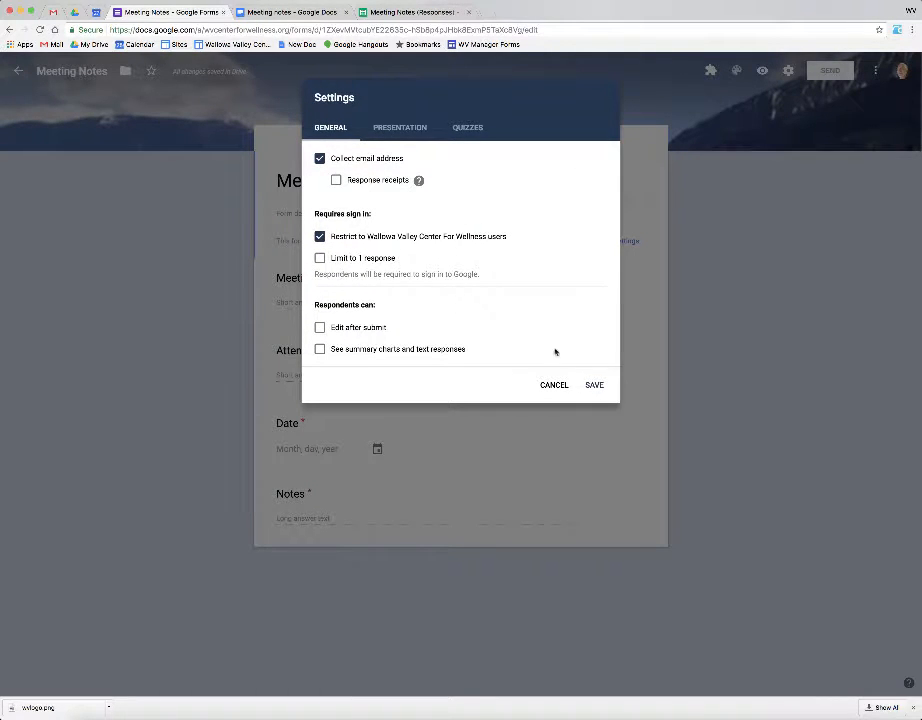
pyautogui.click(594, 385)
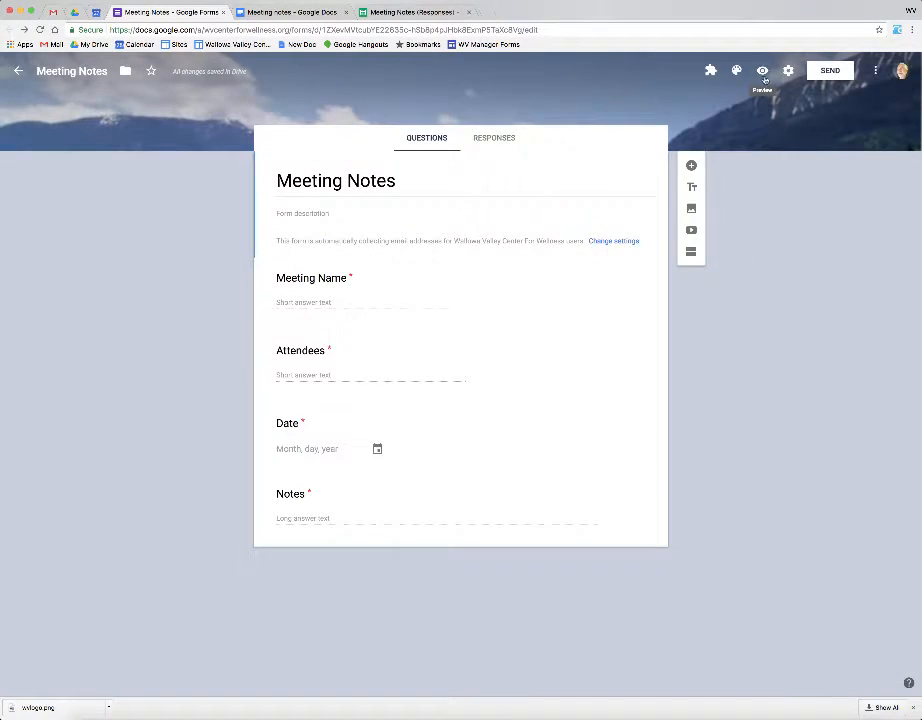
pyautogui.click(709, 74)
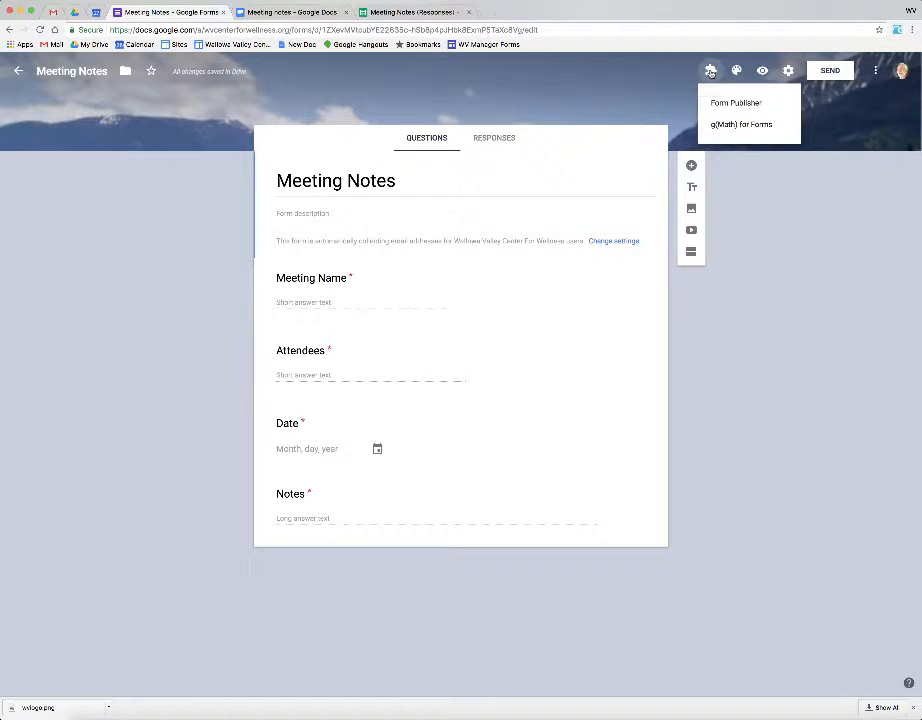
pyautogui.click(711, 71)
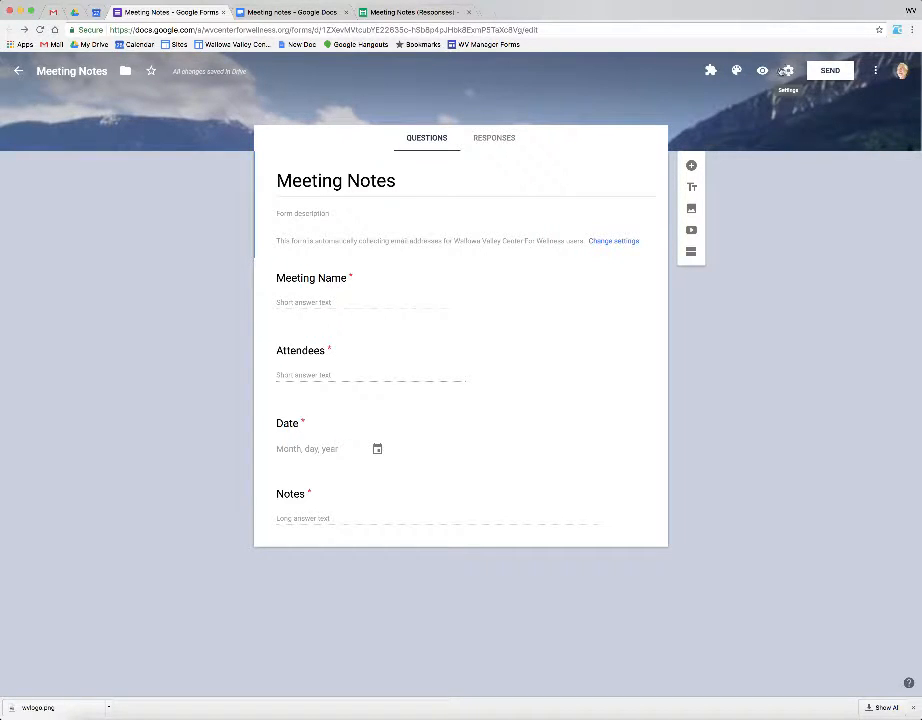
pyautogui.click(711, 71)
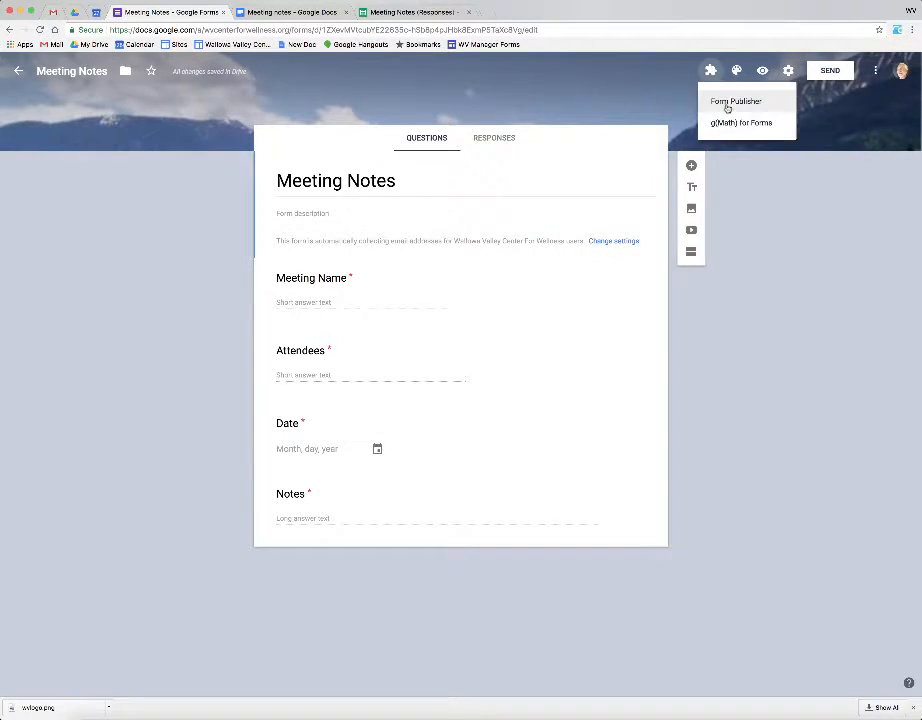
pyautogui.click(789, 72)
pyautogui.click(789, 72)
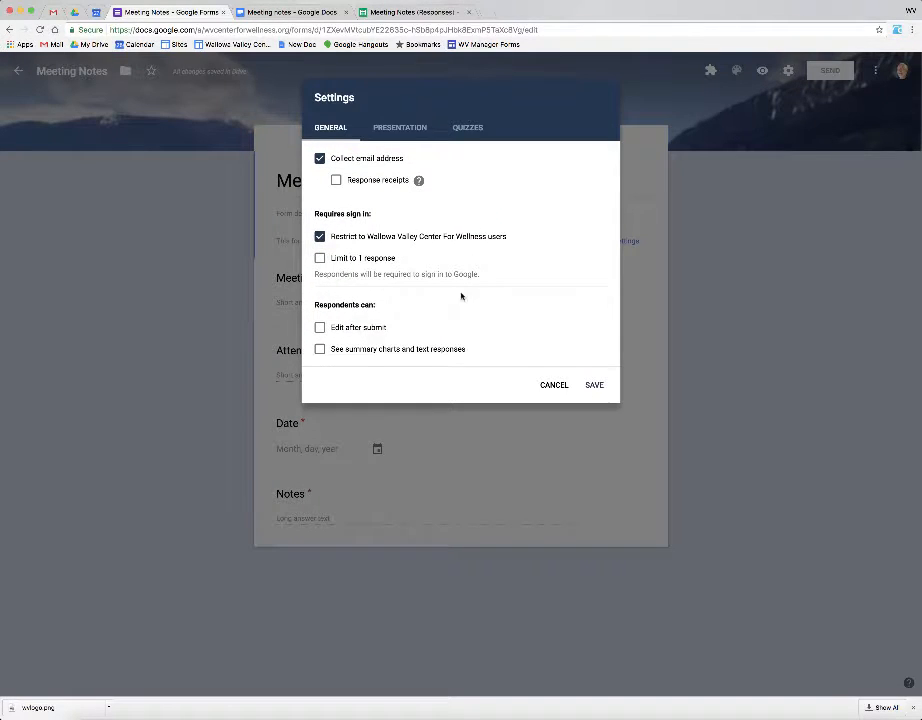
pyautogui.click(557, 385)
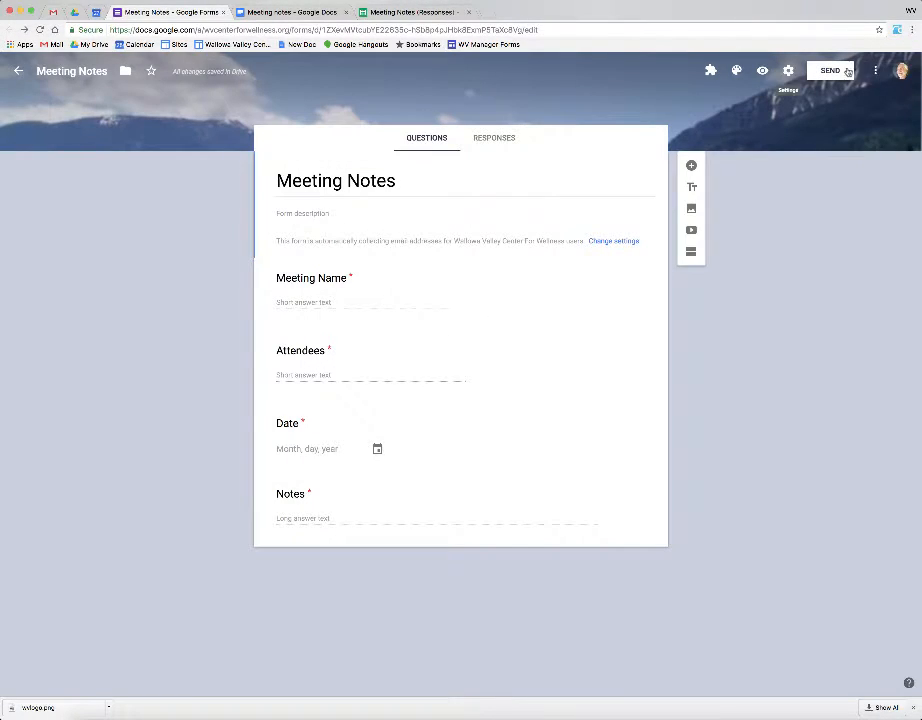
pyautogui.click(876, 71)
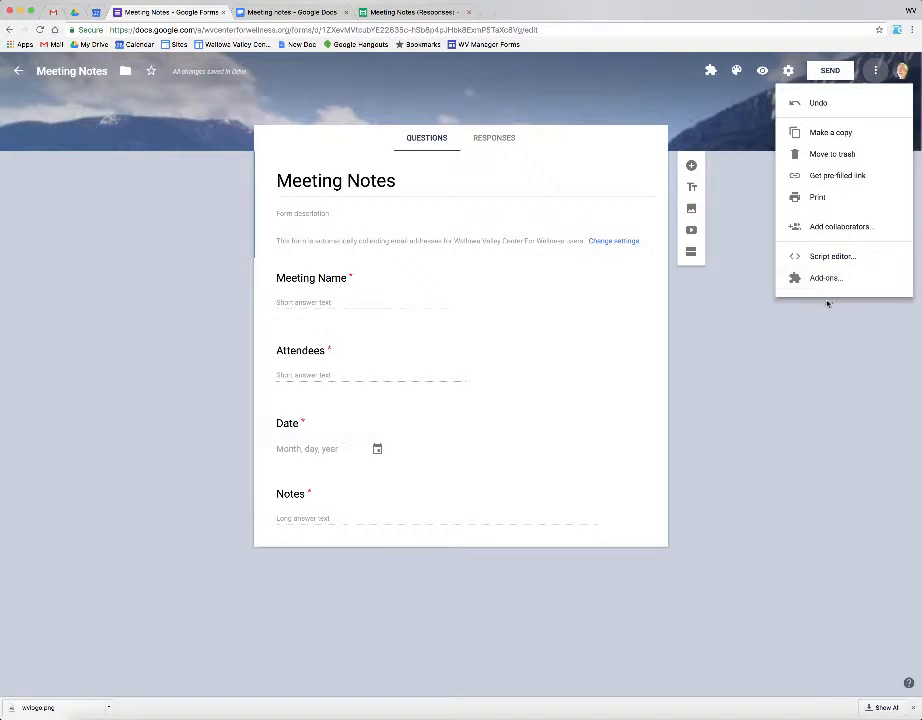
pyautogui.click(825, 278)
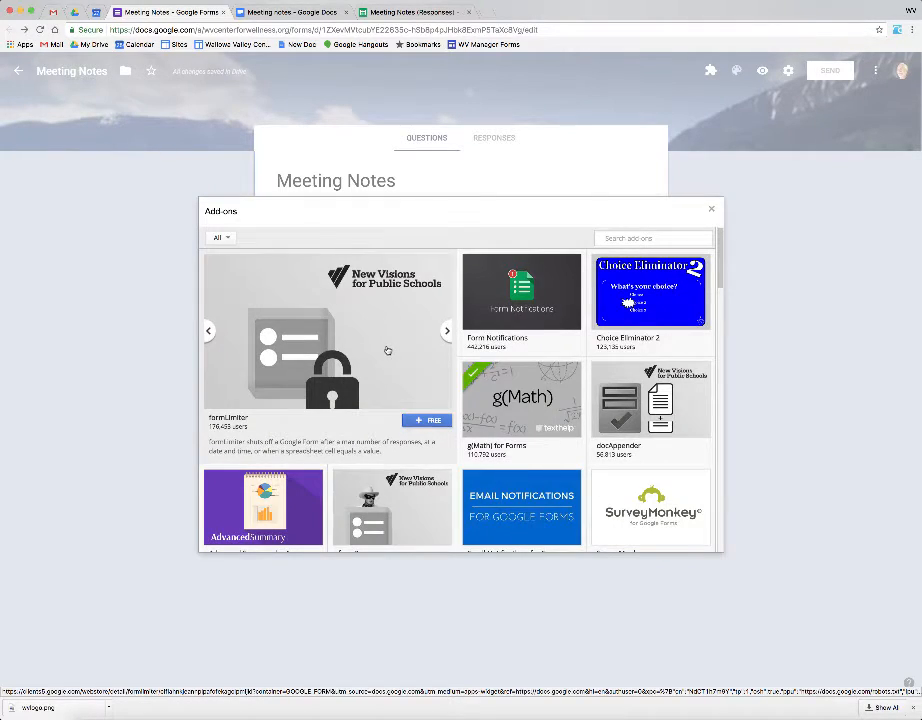
pyautogui.scroll(-3, 387, 350)
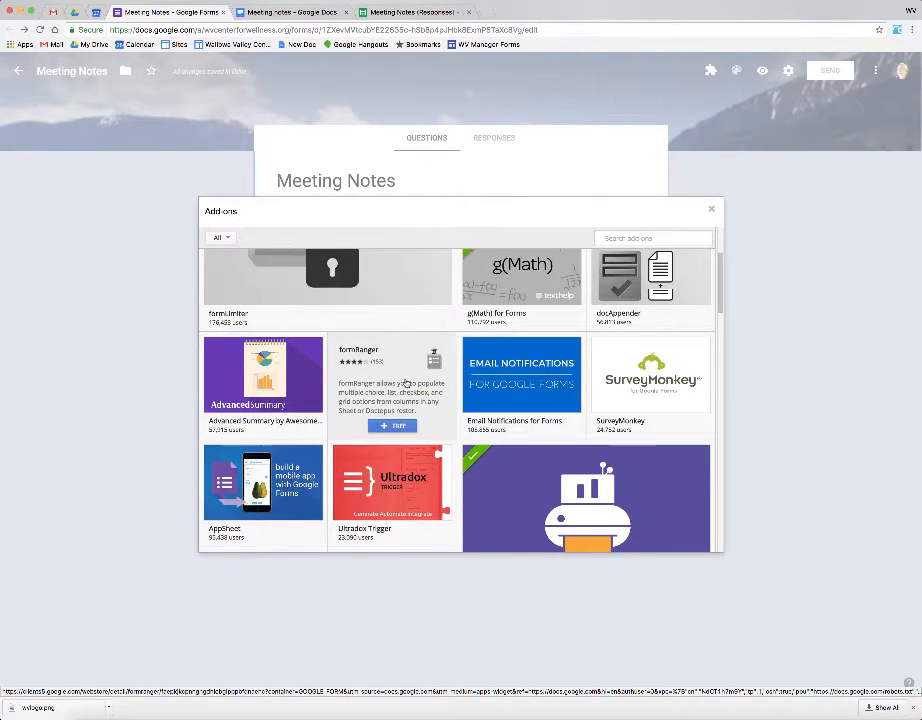
pyautogui.scroll(-5, 405, 382)
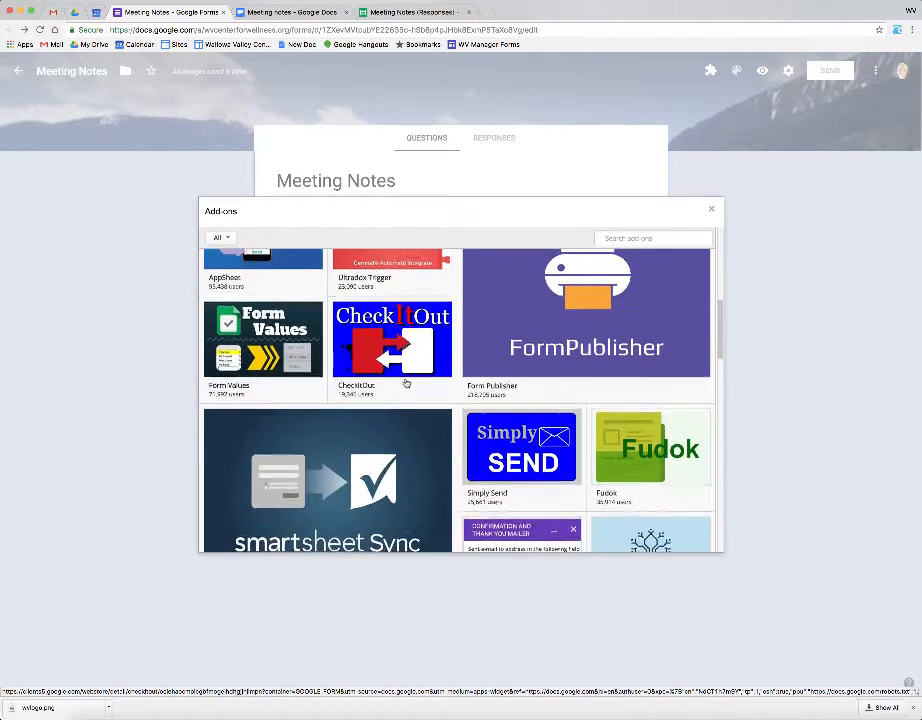
pyautogui.scroll(8, 406, 383)
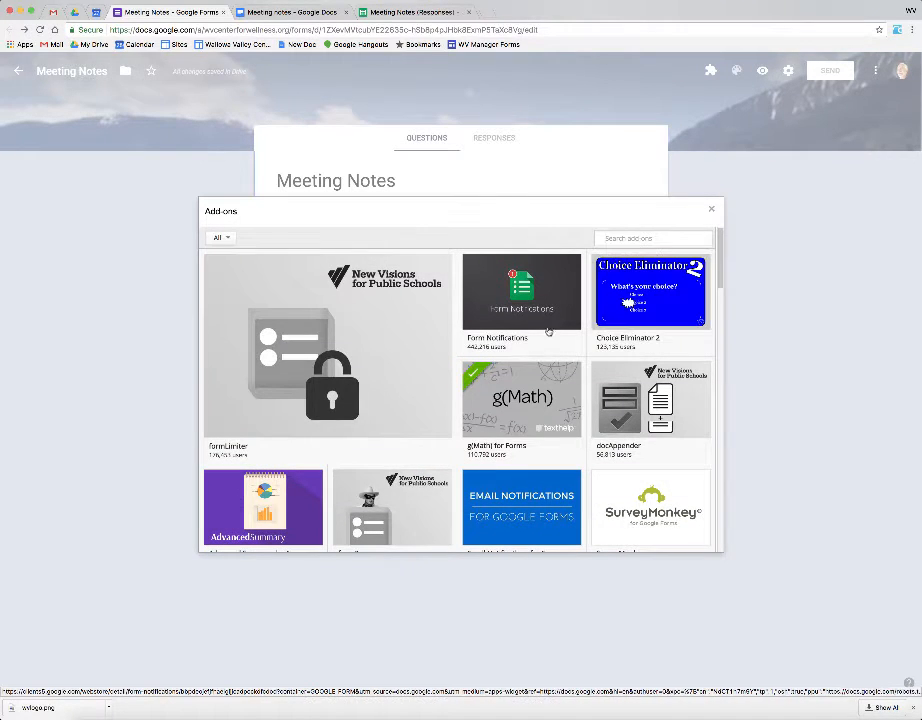
pyautogui.moveTo(535, 361)
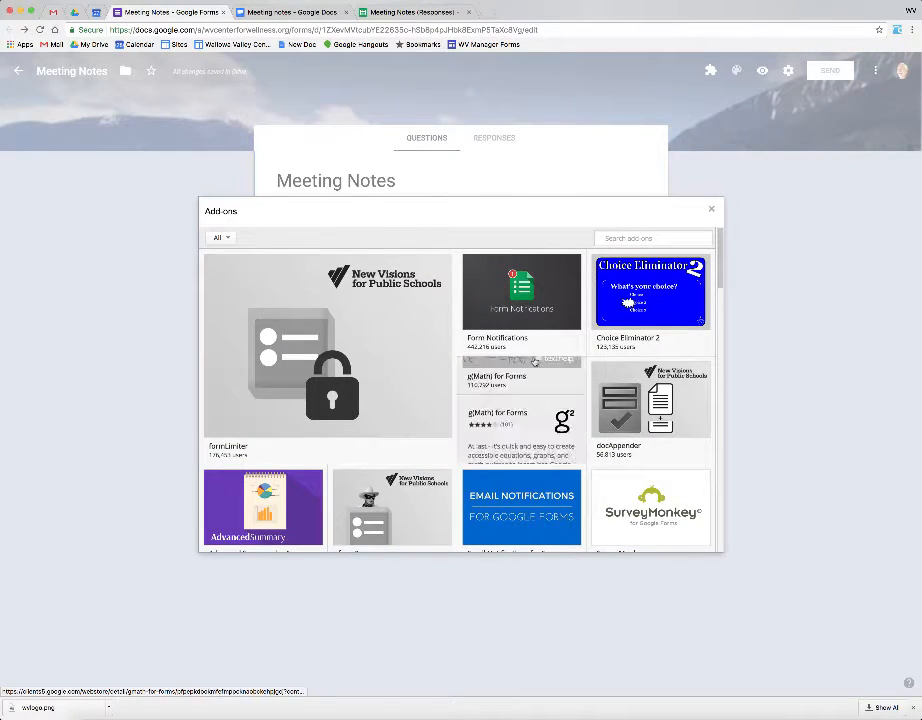
pyautogui.click(711, 208)
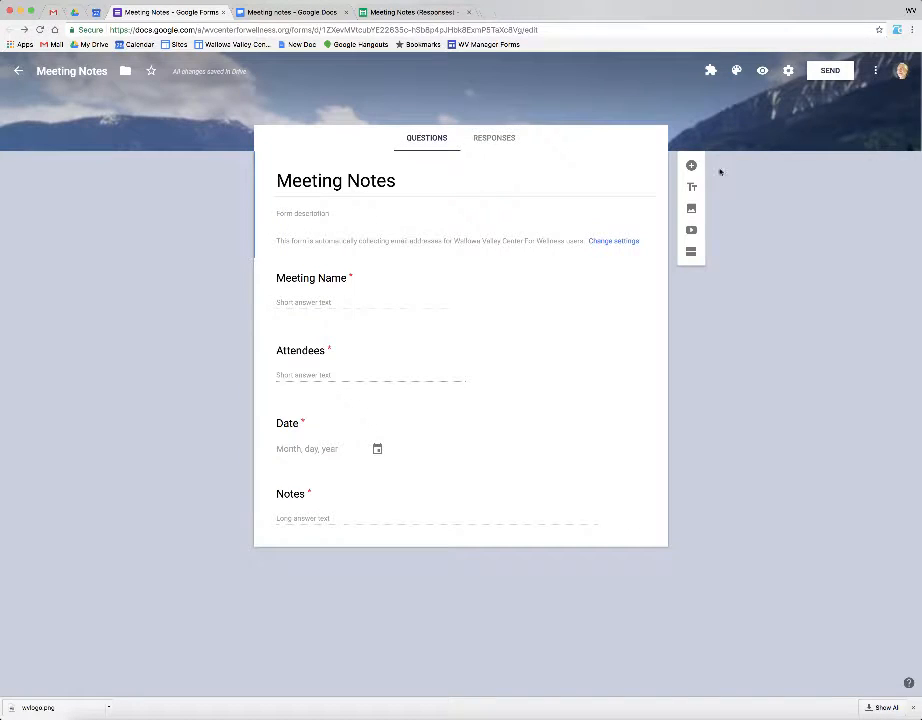
# Step: Start Form Publisher from Add-ons and allow its requested permissions
pyautogui.click(711, 71)
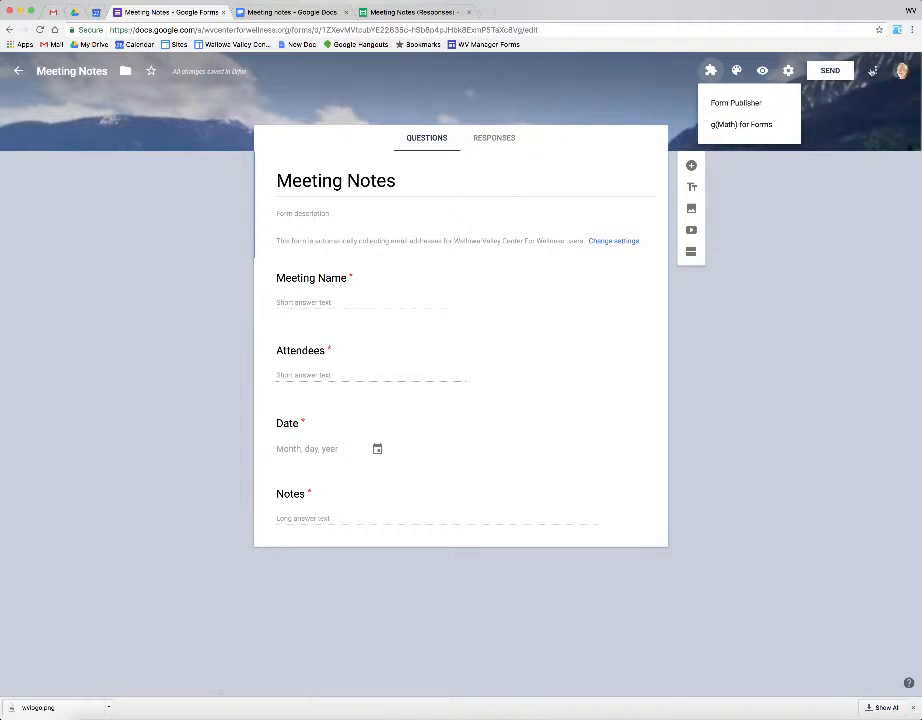
pyautogui.click(740, 103)
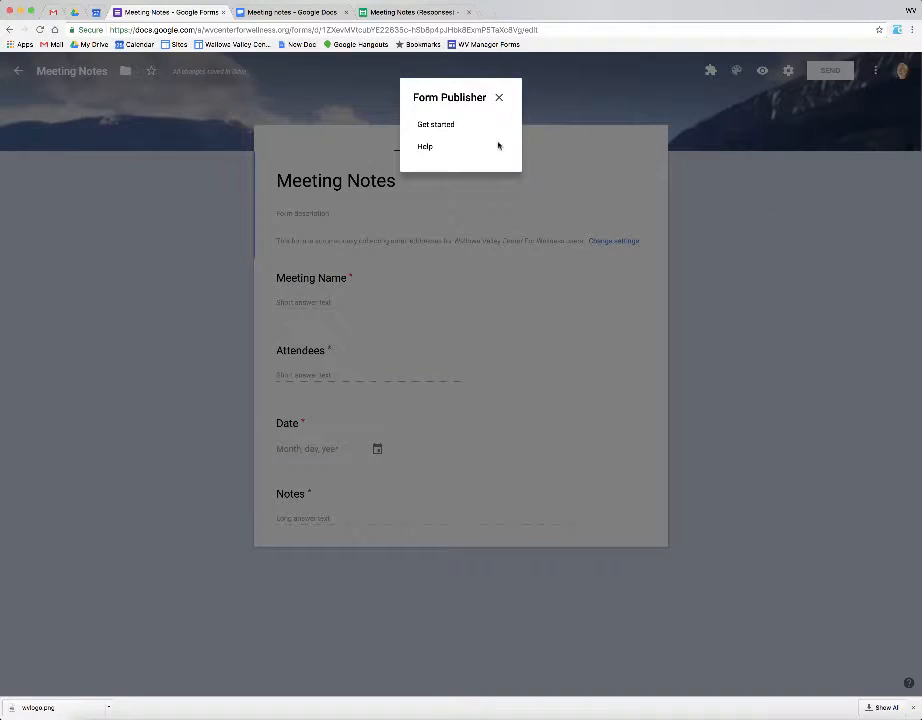
pyautogui.click(437, 125)
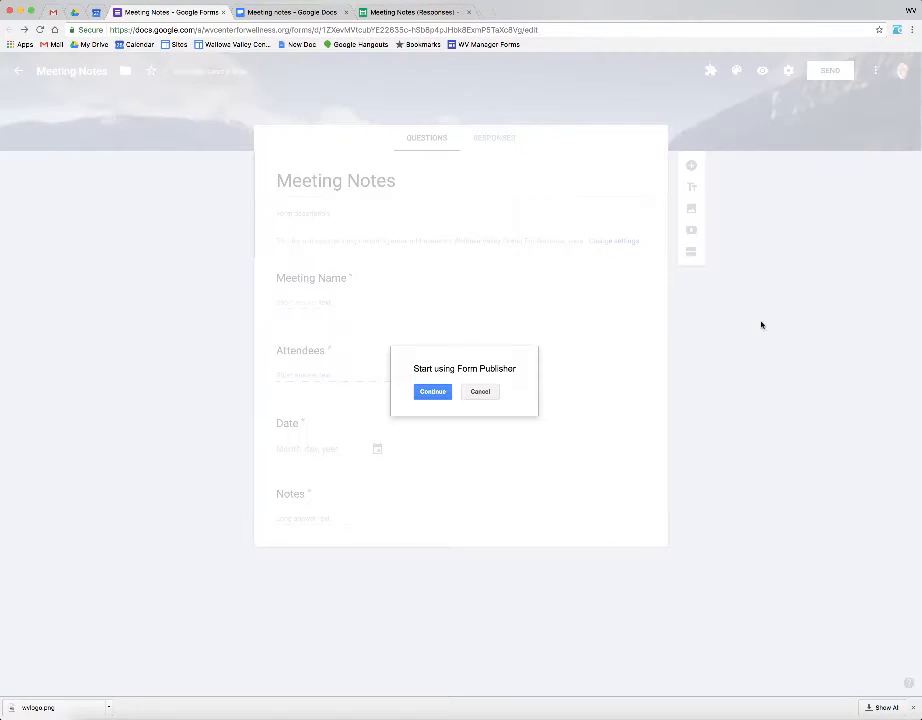
pyautogui.click(433, 392)
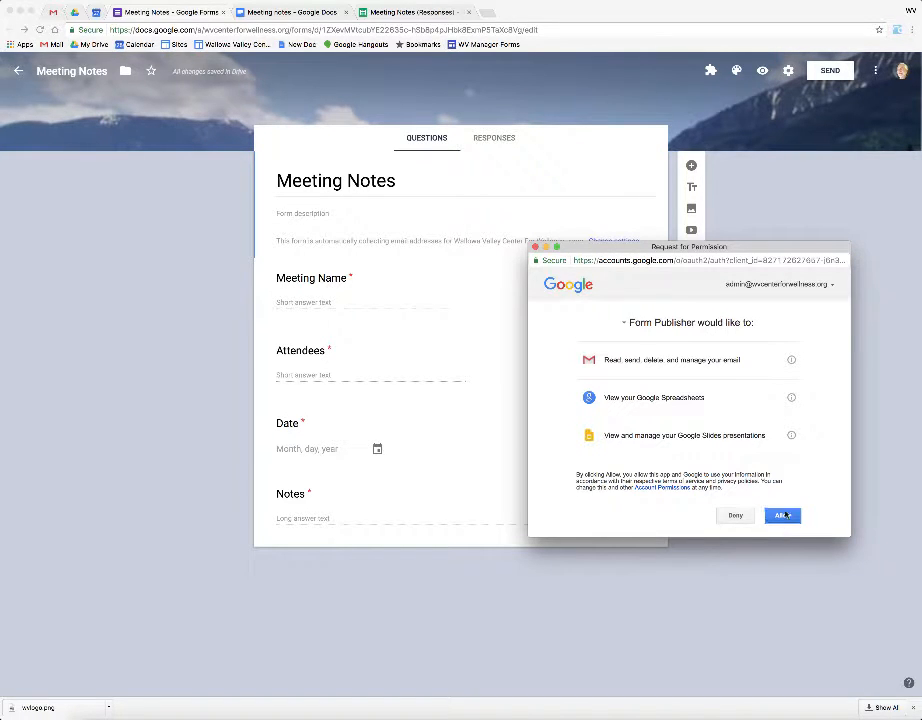
pyautogui.click(782, 515)
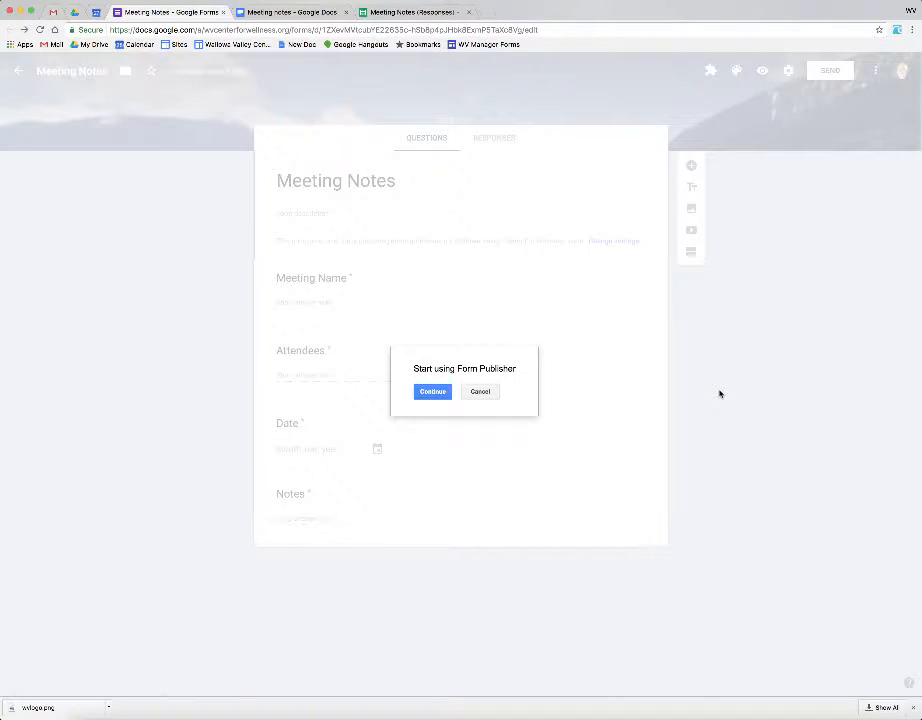
pyautogui.click(437, 390)
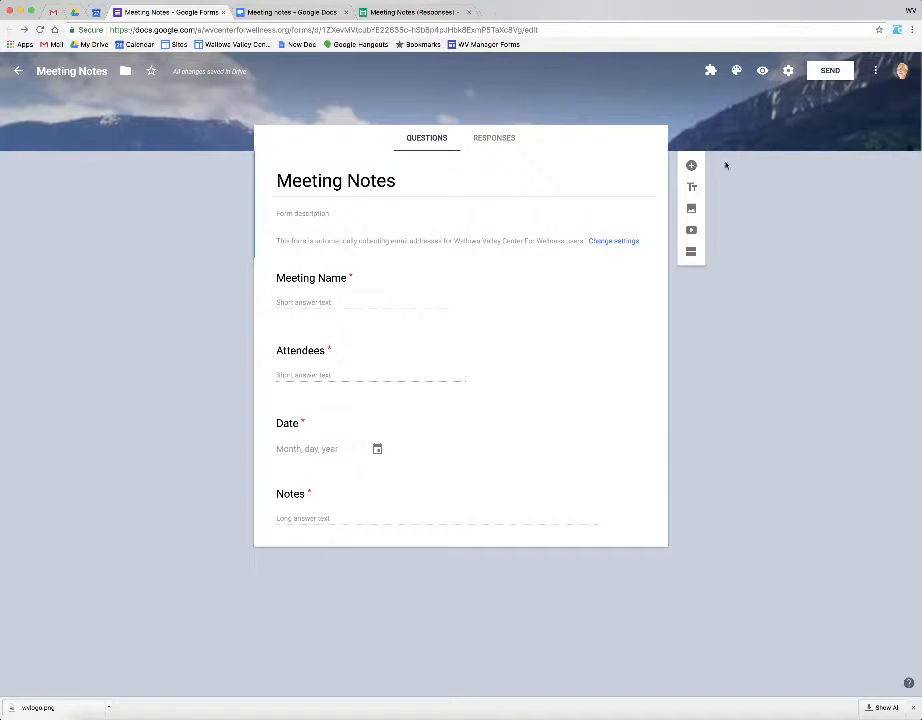
# Step: Relaunch Form Publisher > Get started to show its template setup panel
pyautogui.click(710, 71)
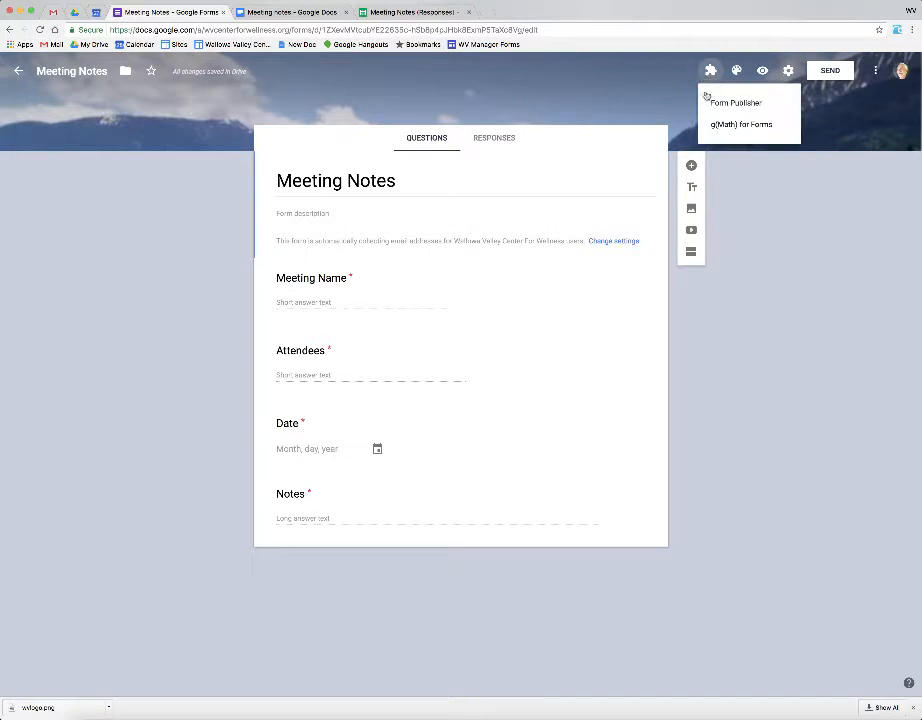
pyautogui.click(720, 103)
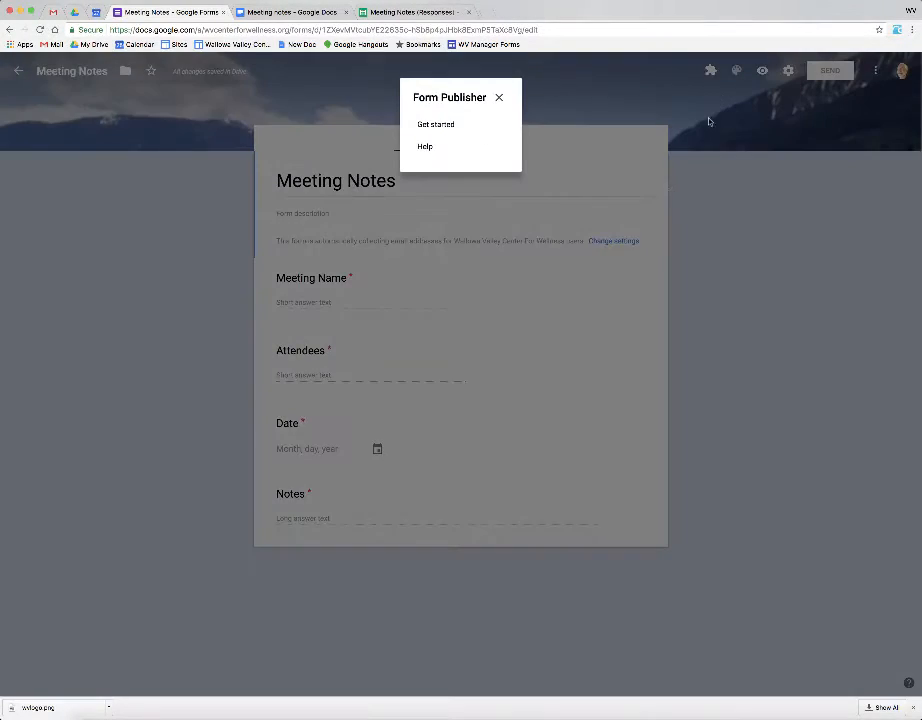
pyautogui.click(443, 131)
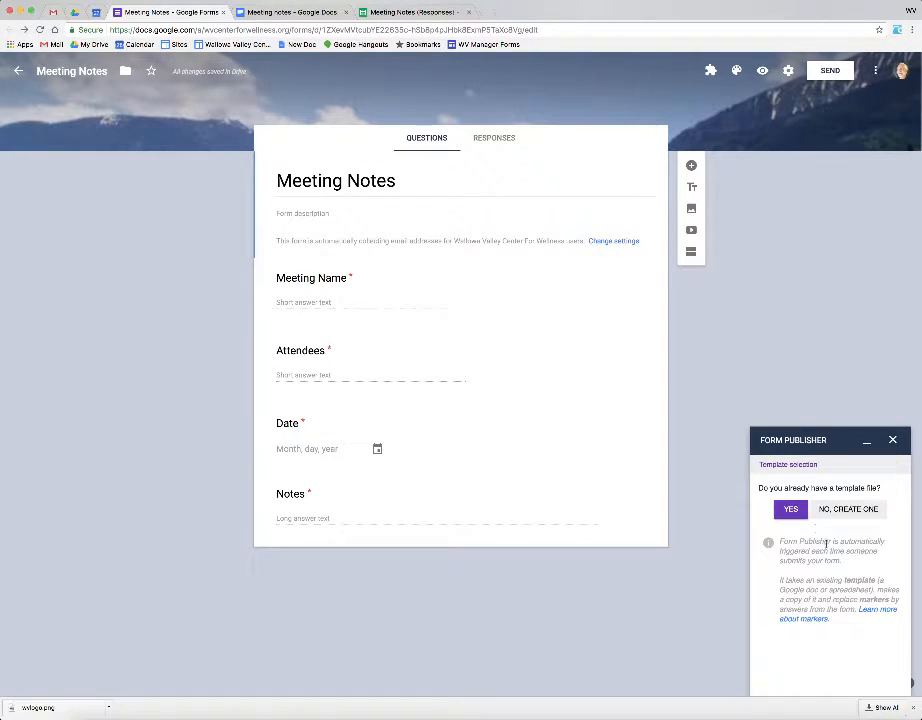
# Step: Choose the Meeting notes Google Doc as template and expand '1 Question(s) not in template'
pyautogui.click(850, 509)
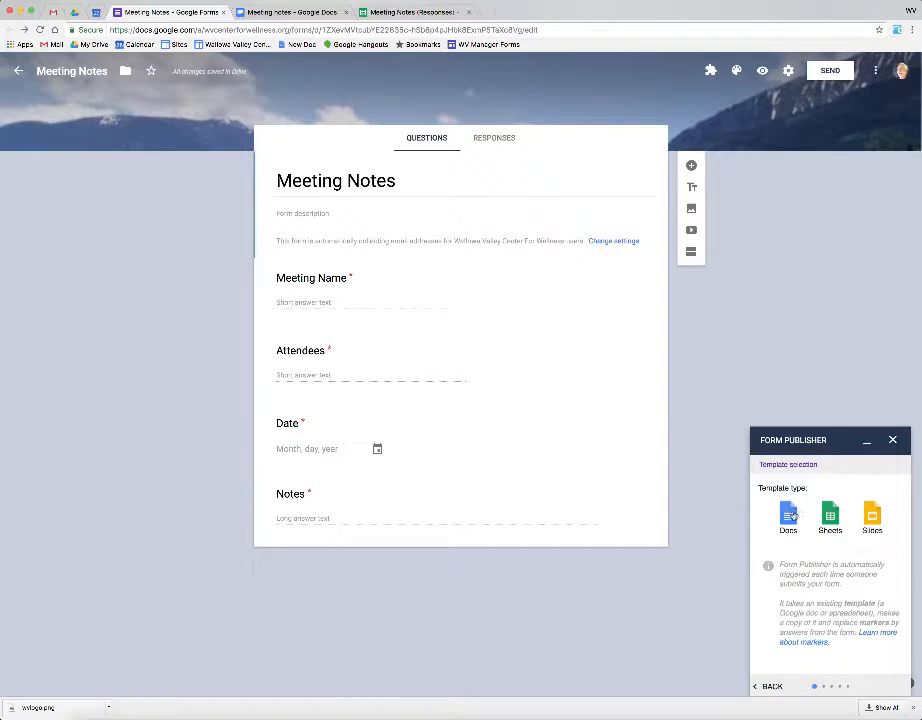
pyautogui.click(789, 516)
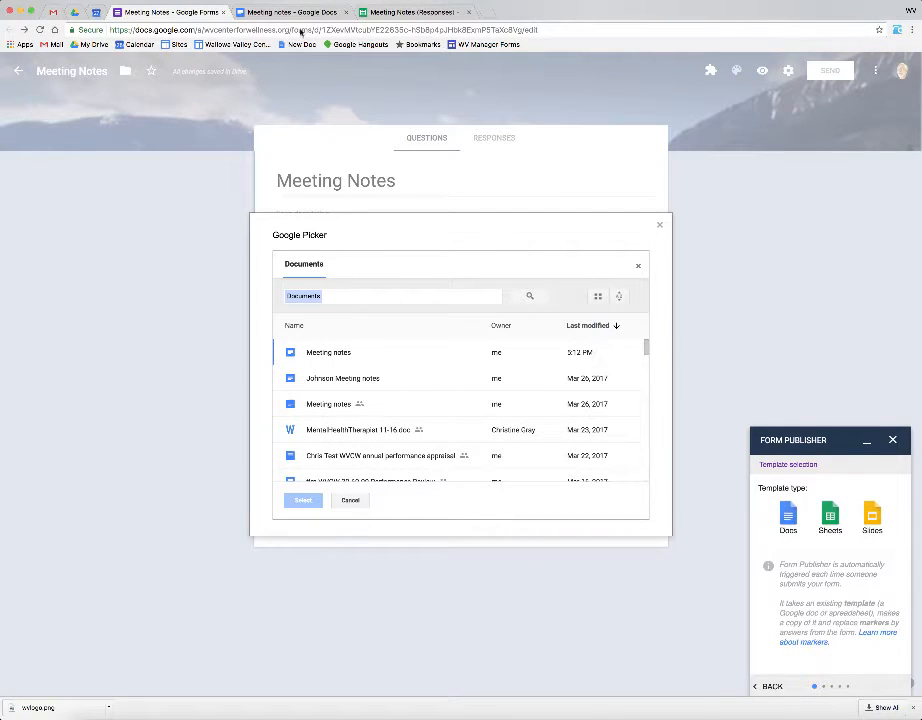
pyautogui.click(305, 353)
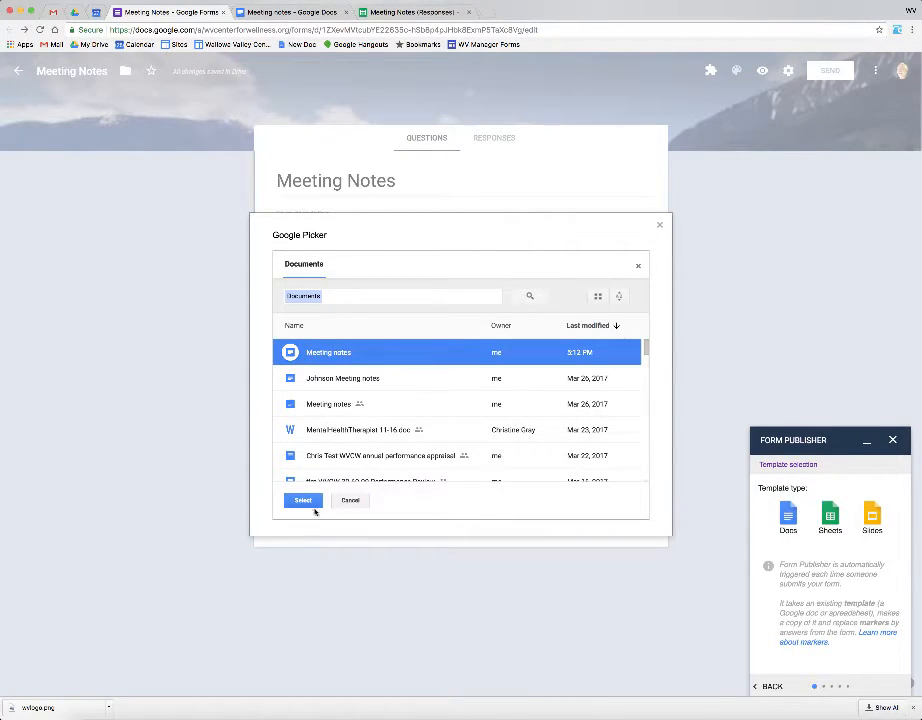
pyautogui.click(311, 497)
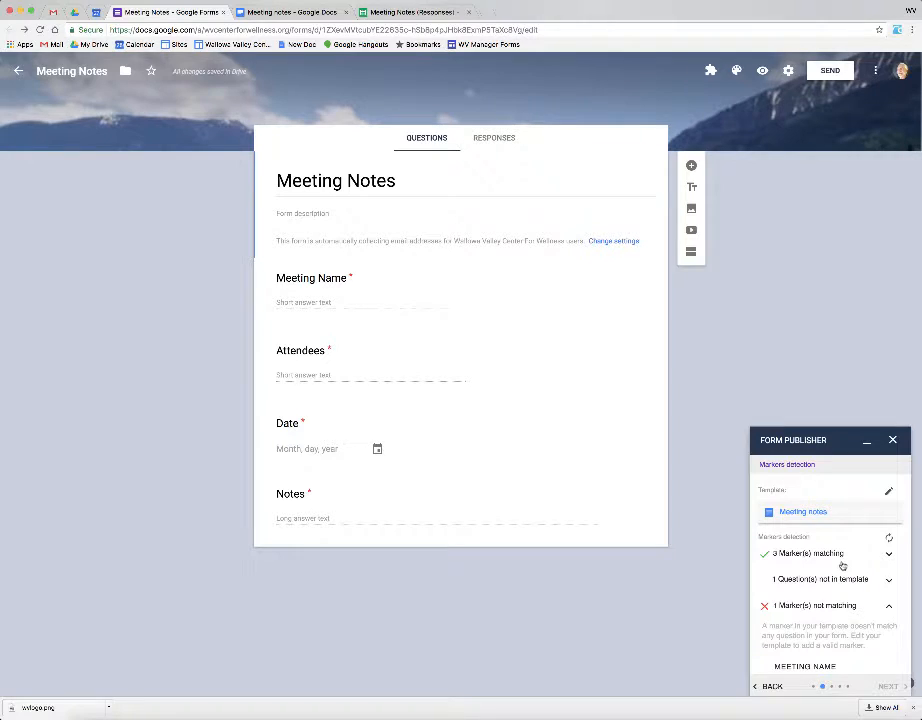
pyautogui.click(888, 580)
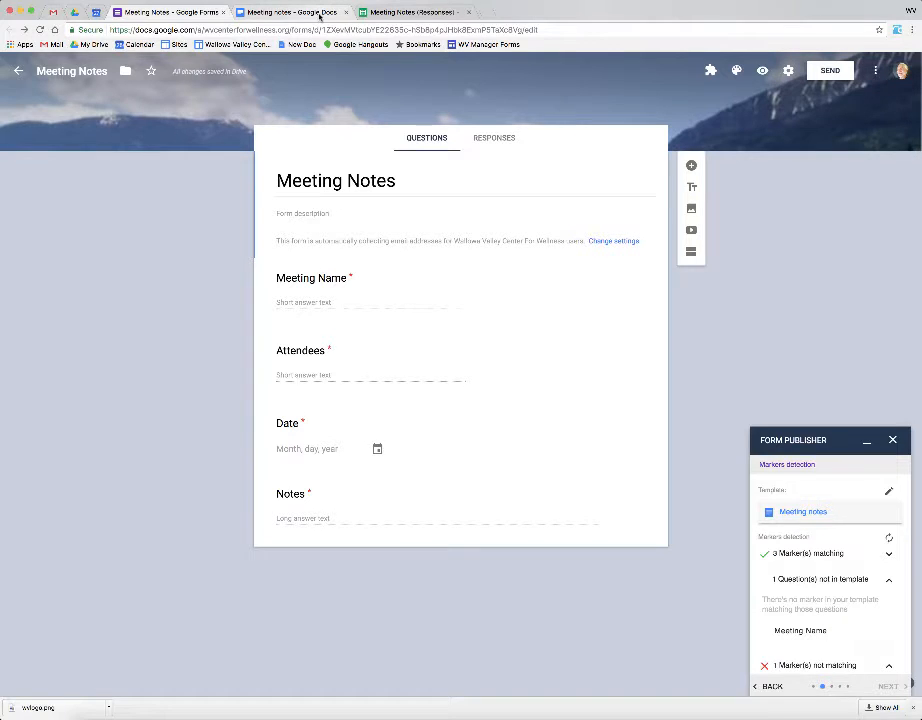
# Step: Change the template title marker from <<MEETING NAME>> to <<Meeting Name>>
pyautogui.click(320, 12)
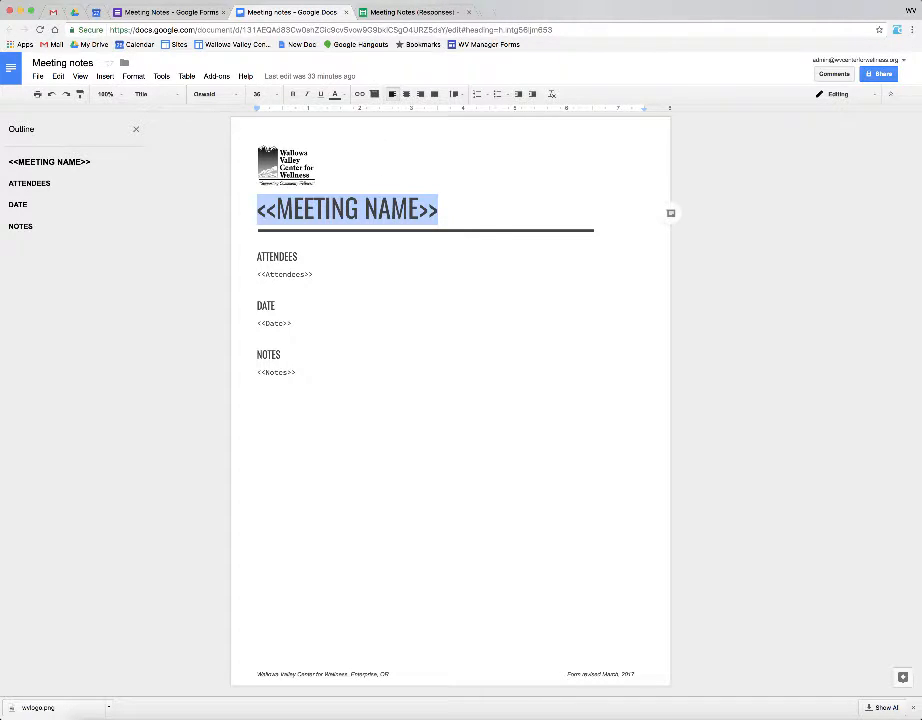
pyautogui.hotkey('ctrl', 'shift', 'Tab')
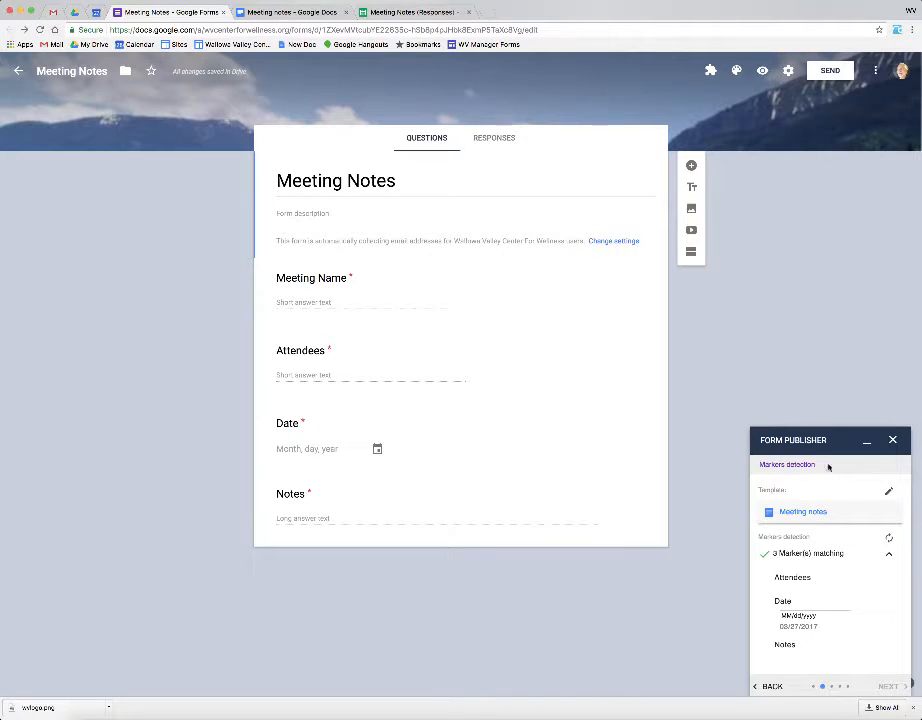
pyautogui.click(303, 12)
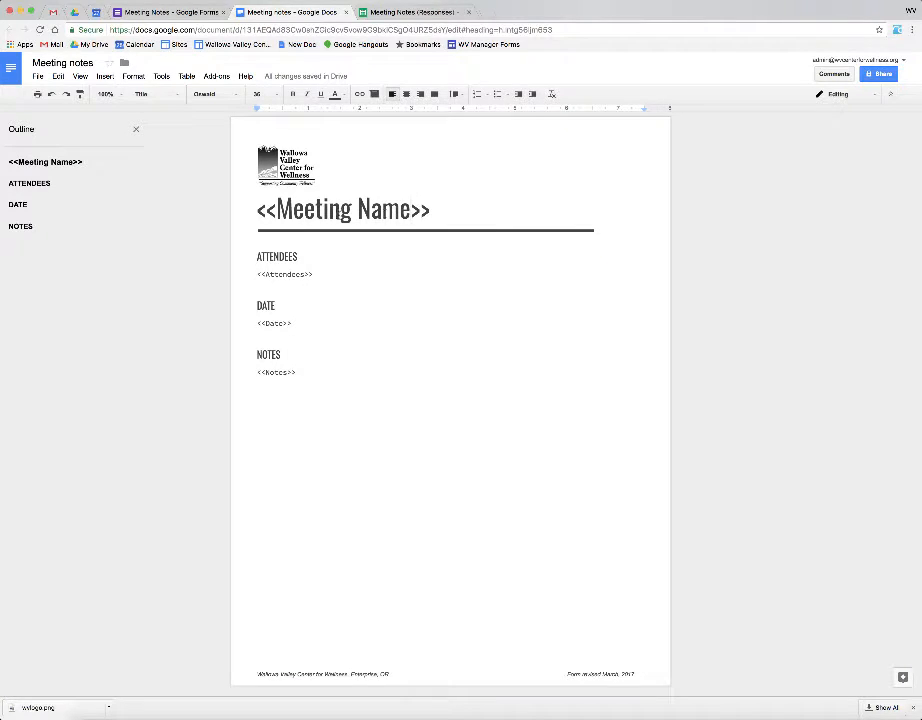
pyautogui.click(411, 209)
pyautogui.moveTo(292, 209); pyautogui.dragTo(357, 209)
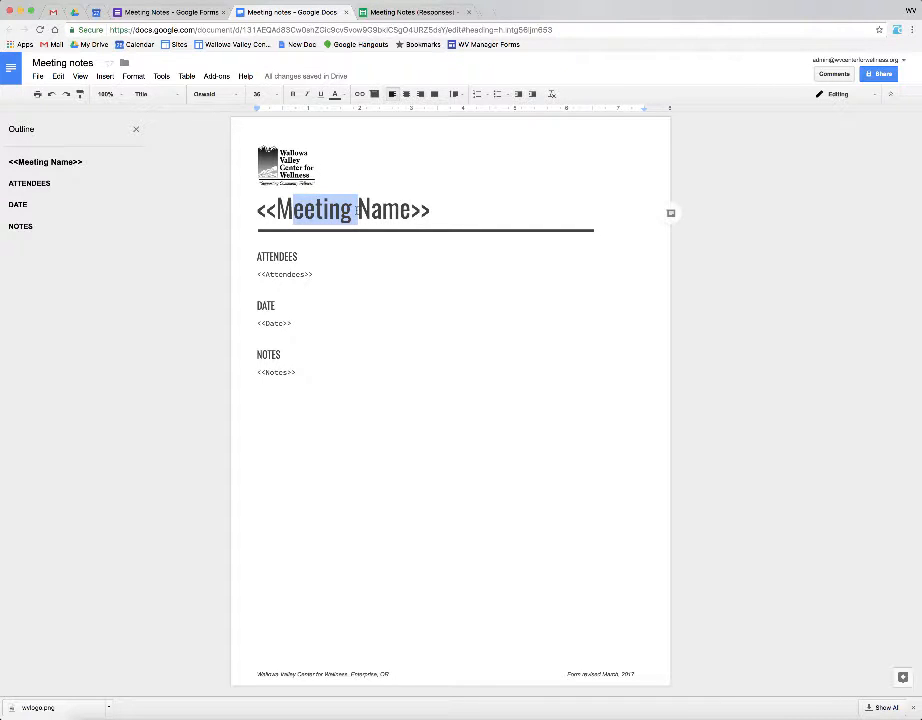
pyautogui.click(195, 12)
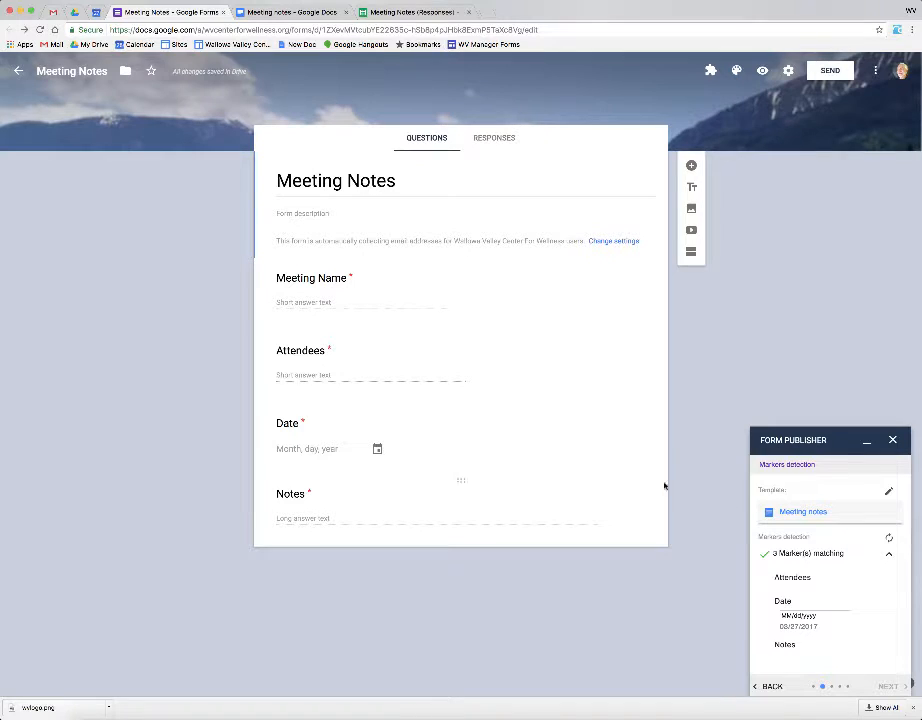
pyautogui.click(278, 12)
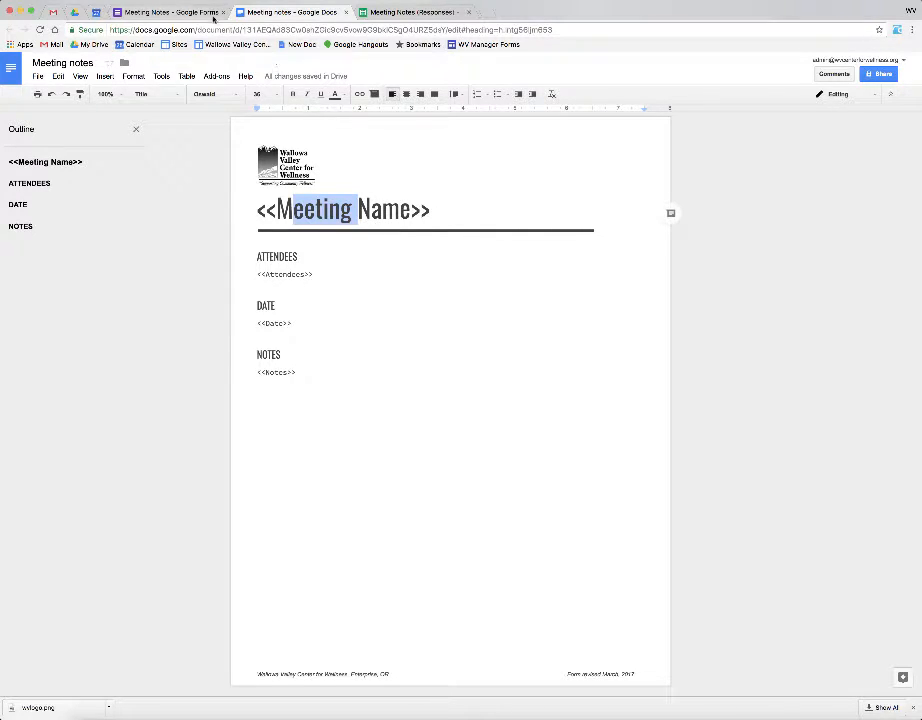
# Step: Refresh Form Publisher's marker detection so all 4 markers match, then proceed with NEXT
pyautogui.click(154, 14)
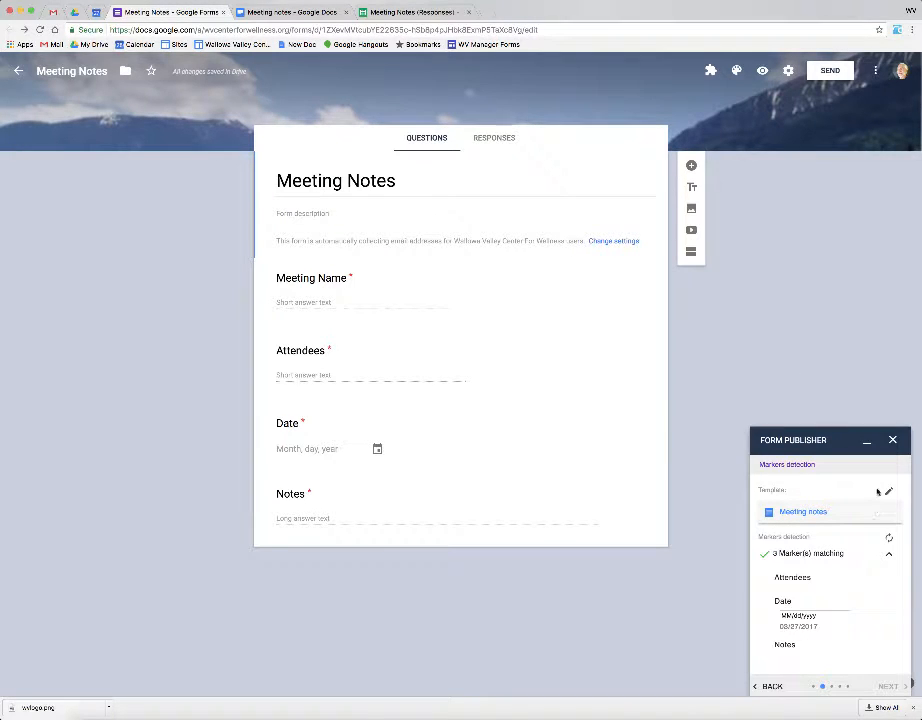
pyautogui.click(890, 540)
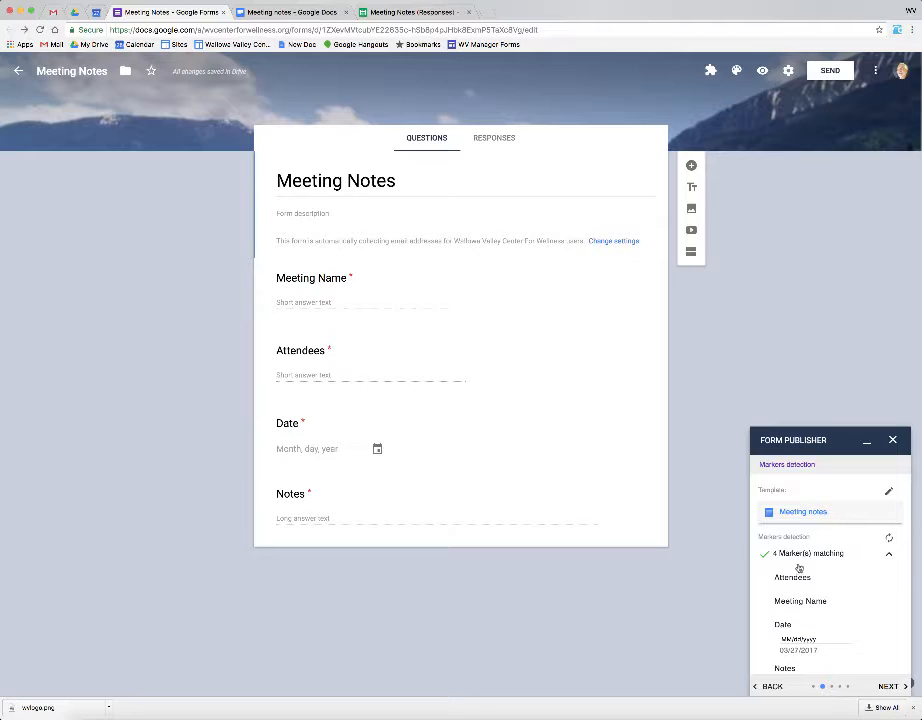
pyautogui.scroll(-1, 841, 624)
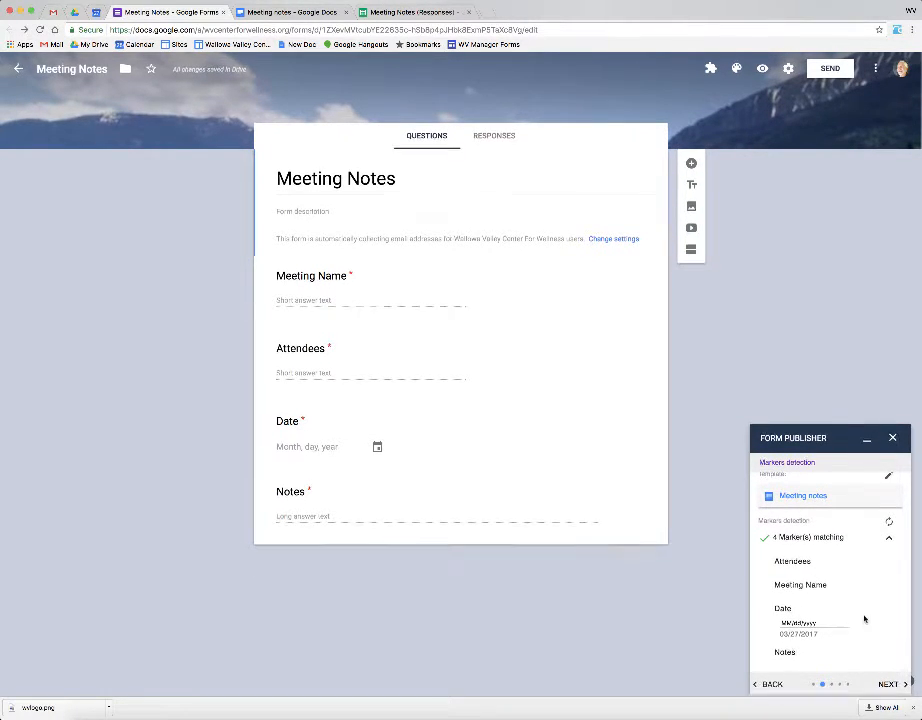
pyautogui.click(888, 686)
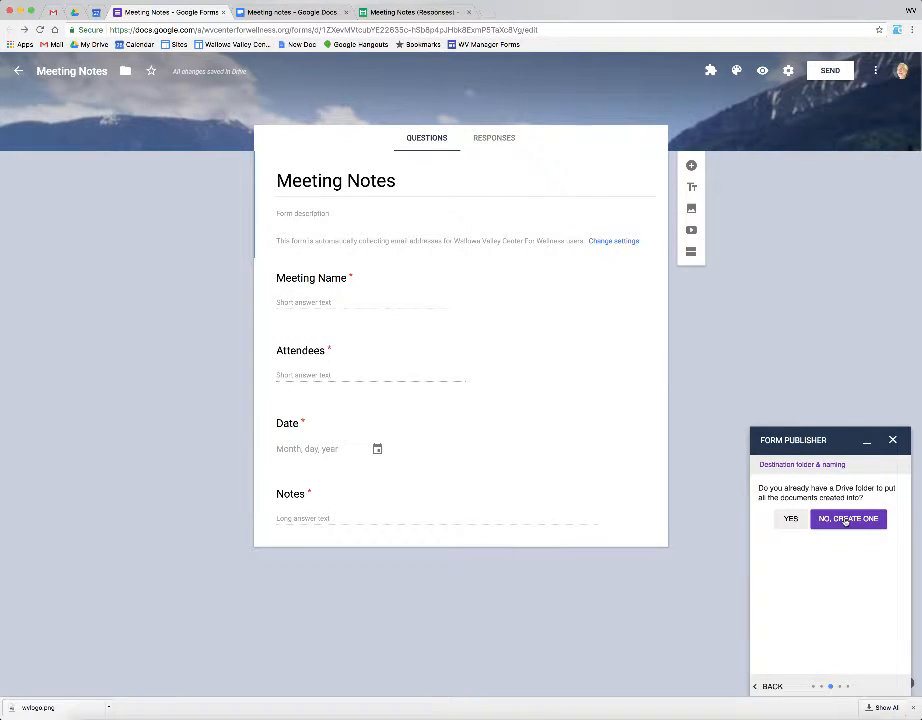
# Step: Select the existing Submitted Meeting Notes Drive folder as the destination
pyautogui.click(790, 519)
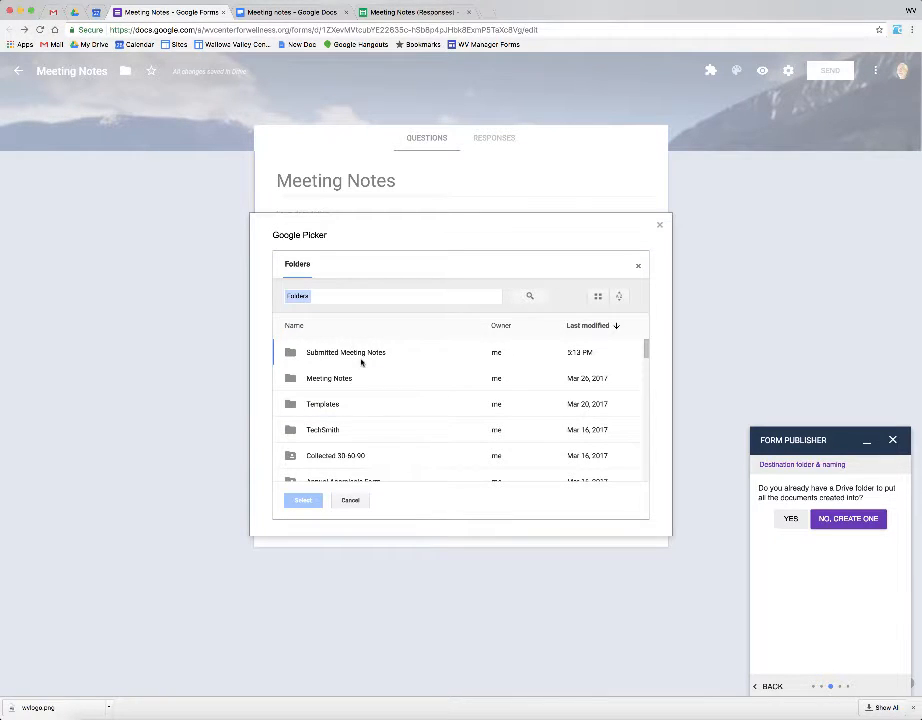
pyautogui.click(362, 354)
pyautogui.click(305, 502)
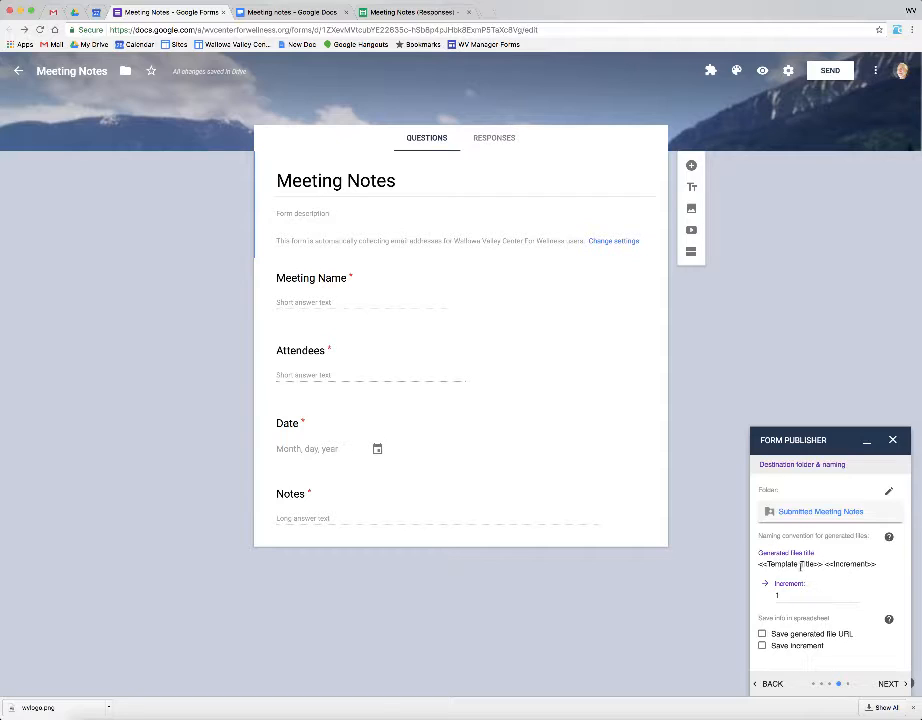
# Step: Replace <<Increment>> with <<Date>> <<Meeting Name>> before <<Template Title>> and tick Save increment
pyautogui.moveTo(876, 564); pyautogui.dragTo(826, 564)
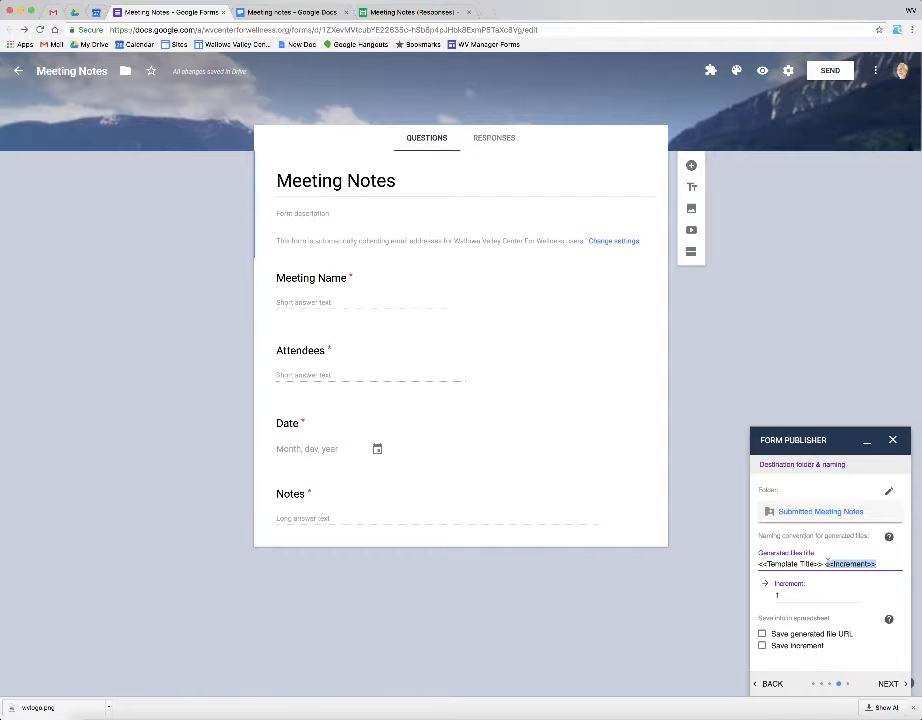
pyautogui.press('BackSpace')
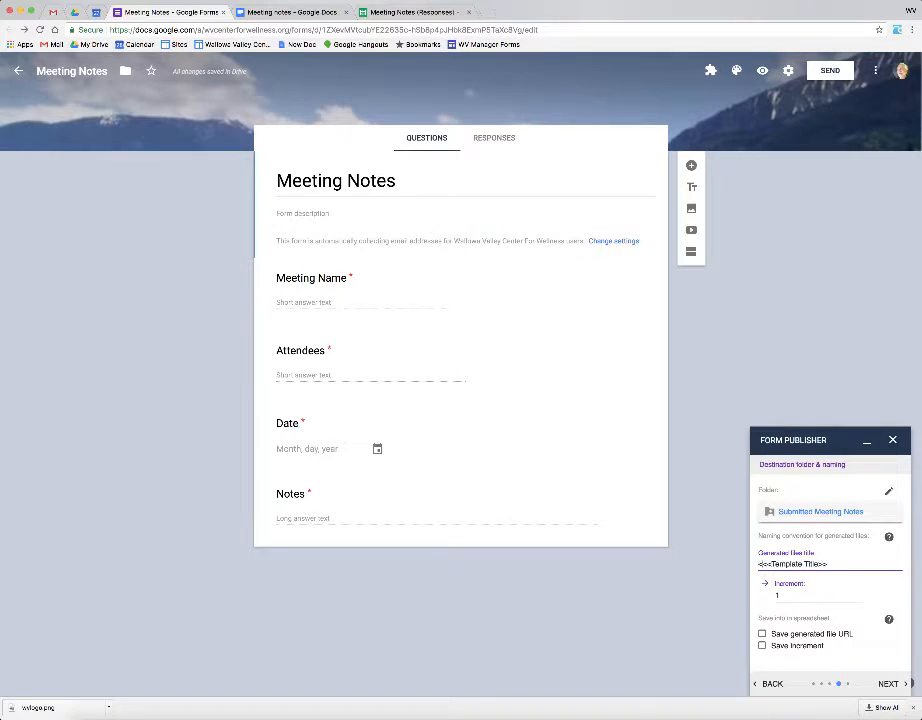
pyautogui.write('<<Date>>-')
pyautogui.press('Delete')
pyautogui.write('Meeting')
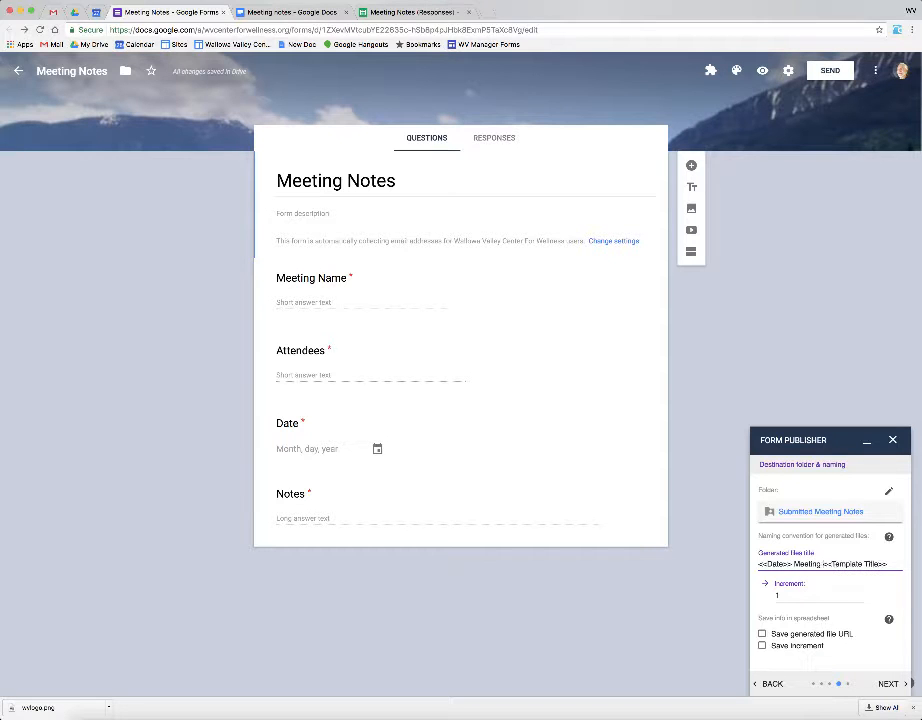
pyautogui.write(' Note')
pyautogui.press('BackSpace')
pyautogui.press('BackSpace')
pyautogui.write('me>>')
pyautogui.click(795, 564)
pyautogui.write('<<')
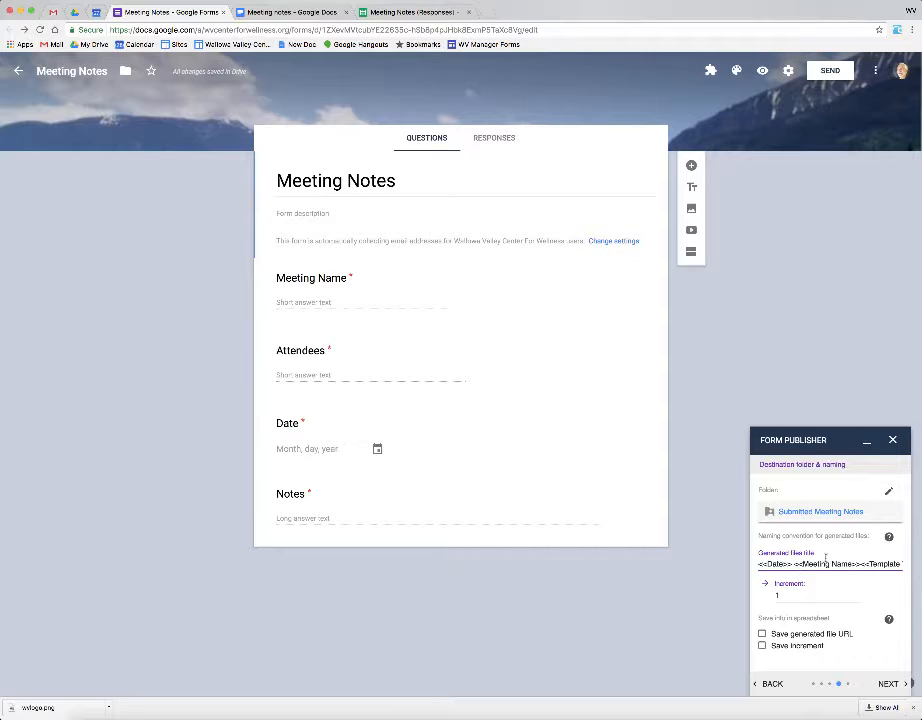
pyautogui.click(859, 565)
pyautogui.click(762, 645)
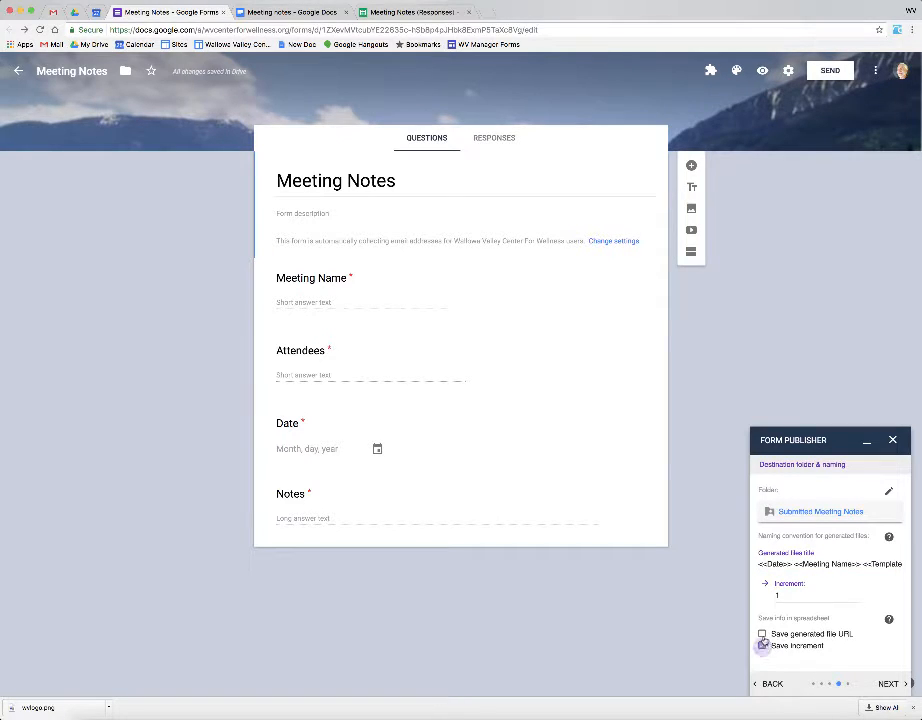
# Step: Swap the Save increment option for Save generated file URL and proceed to sharing settings
pyautogui.click(763, 644)
pyautogui.click(763, 634)
pyautogui.click(893, 684)
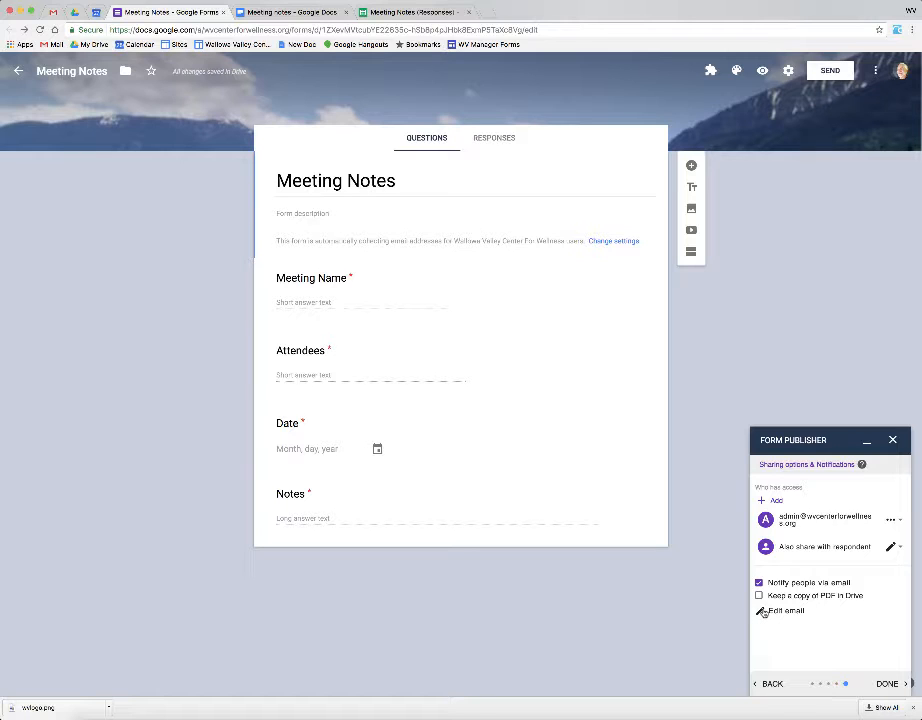
# Step: Set the notification sender to WV Center For Wellness and trim the subject to <<fileName>>
pyautogui.click(763, 612)
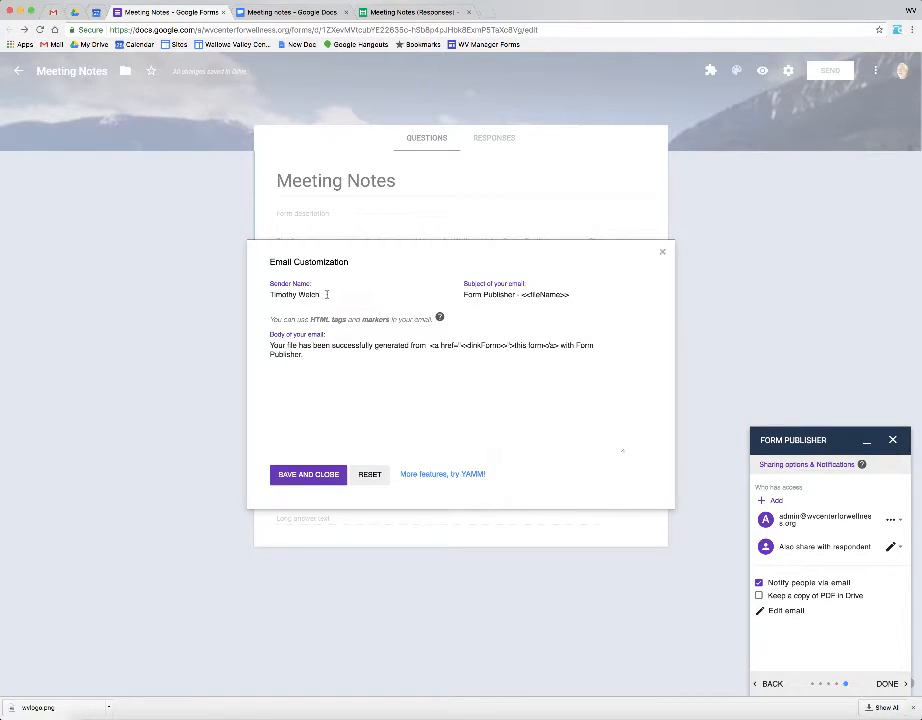
pyautogui.moveTo(325, 294); pyautogui.dragTo(249, 292)
pyautogui.write('WV Center For Welln')
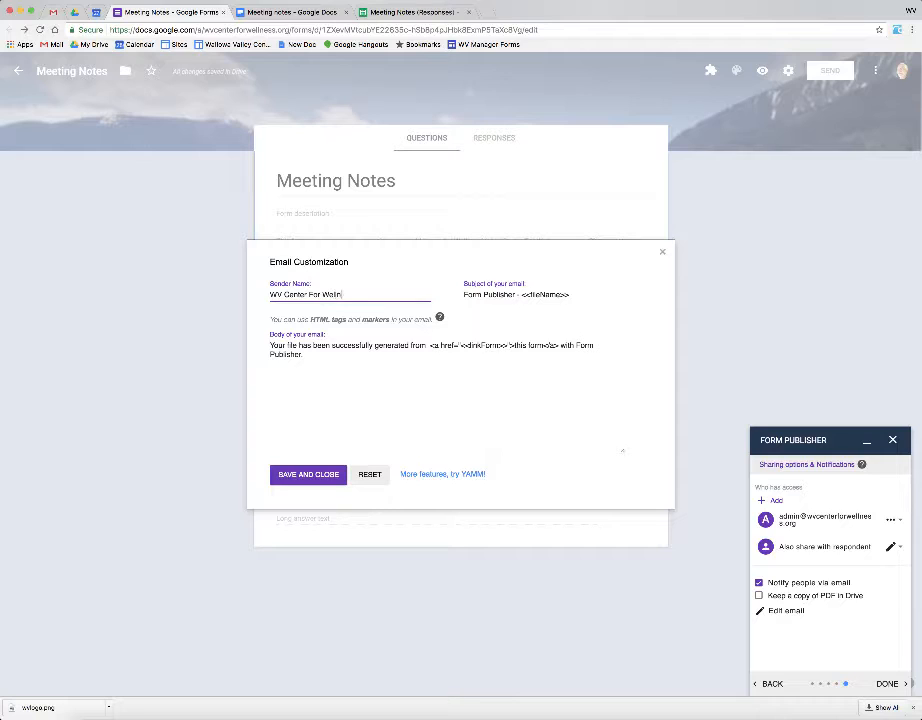
pyautogui.write('ess')
pyautogui.moveTo(521, 295); pyautogui.dragTo(462, 298)
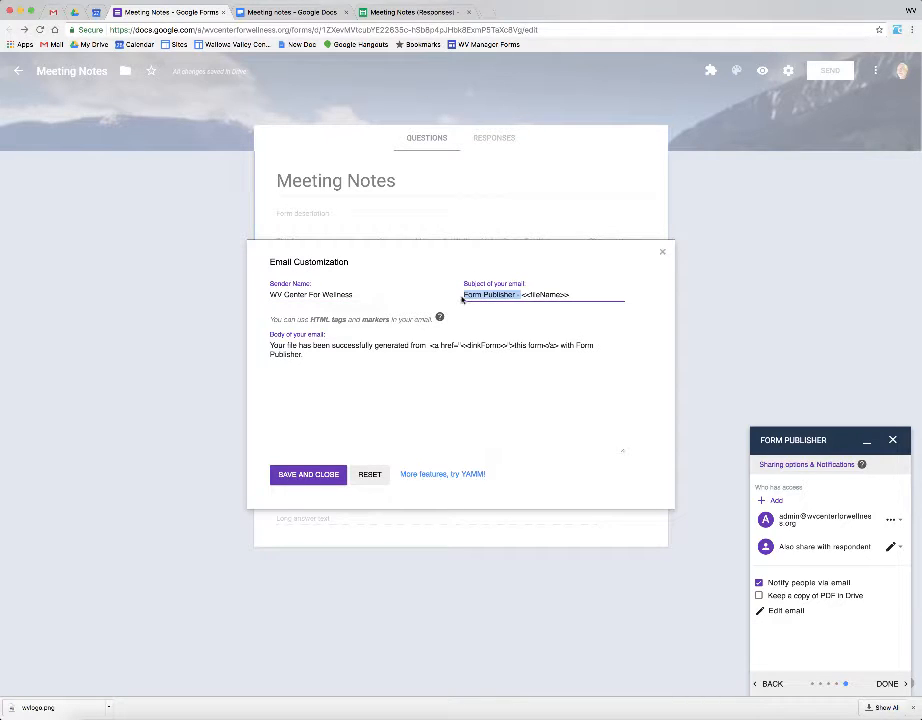
pyautogui.press('BackSpace')
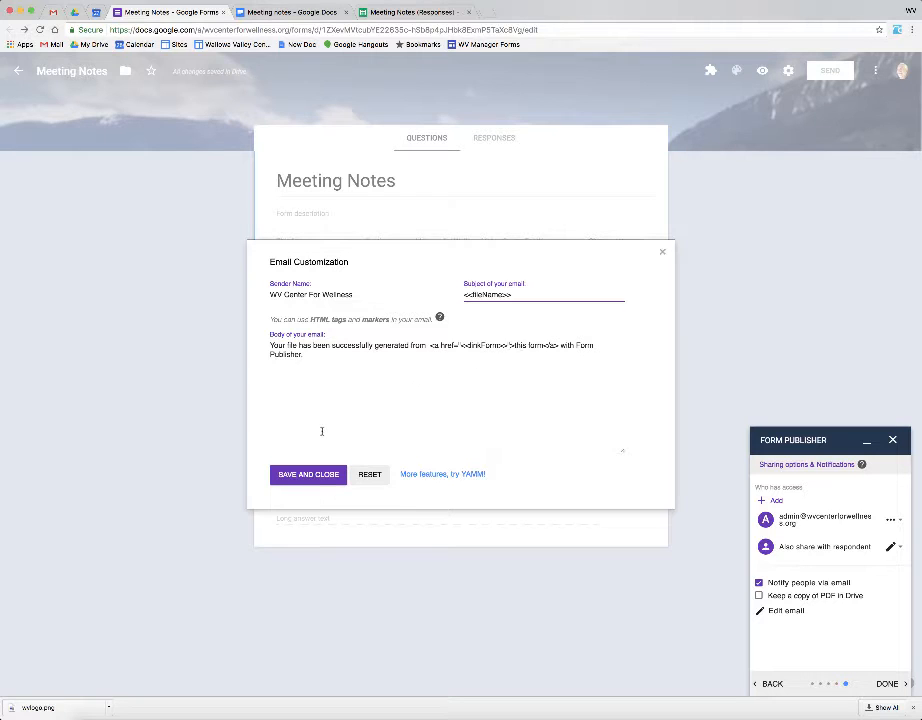
pyautogui.click(323, 474)
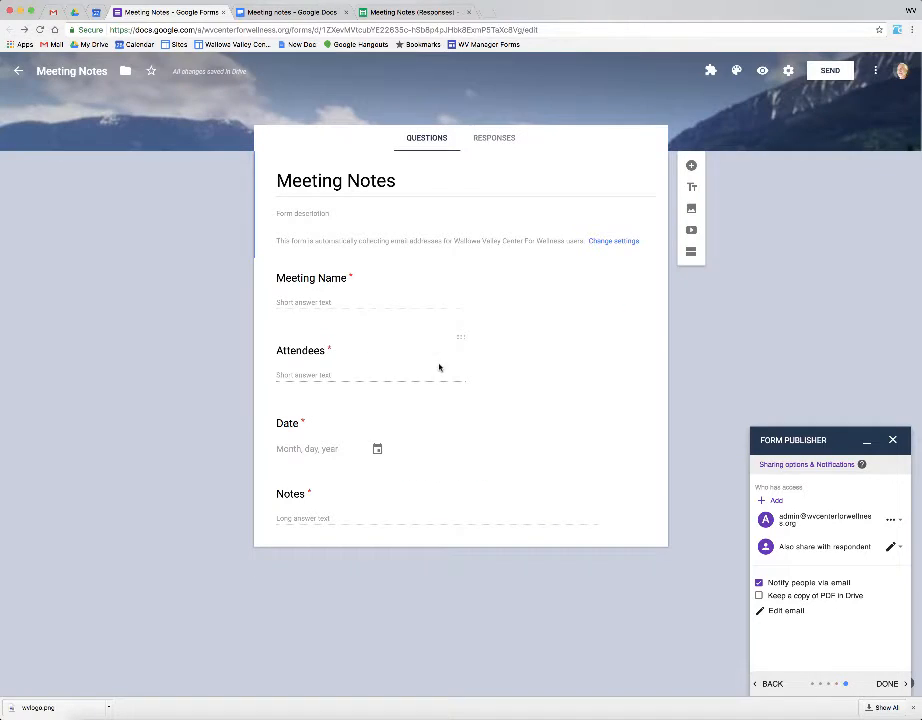
# Step: Complete the Form Publisher configuration and launch the live Meeting Notes form
pyautogui.click(888, 684)
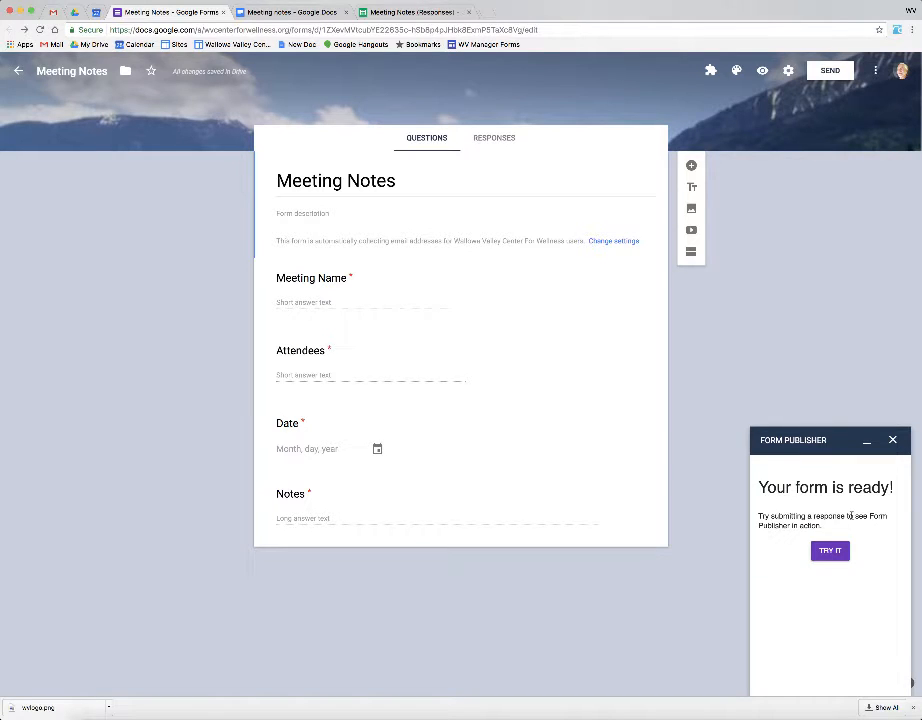
pyautogui.click(830, 551)
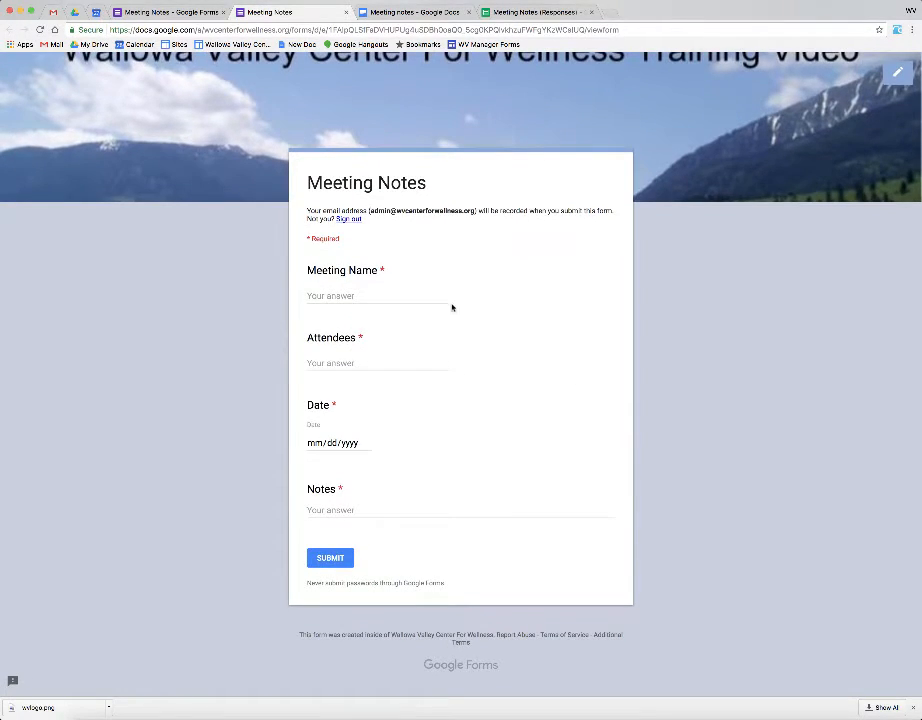
# Step: Enter a meeting name and an attendee's name, and pick March 27, 2017 as the date
pyautogui.click(345, 296)
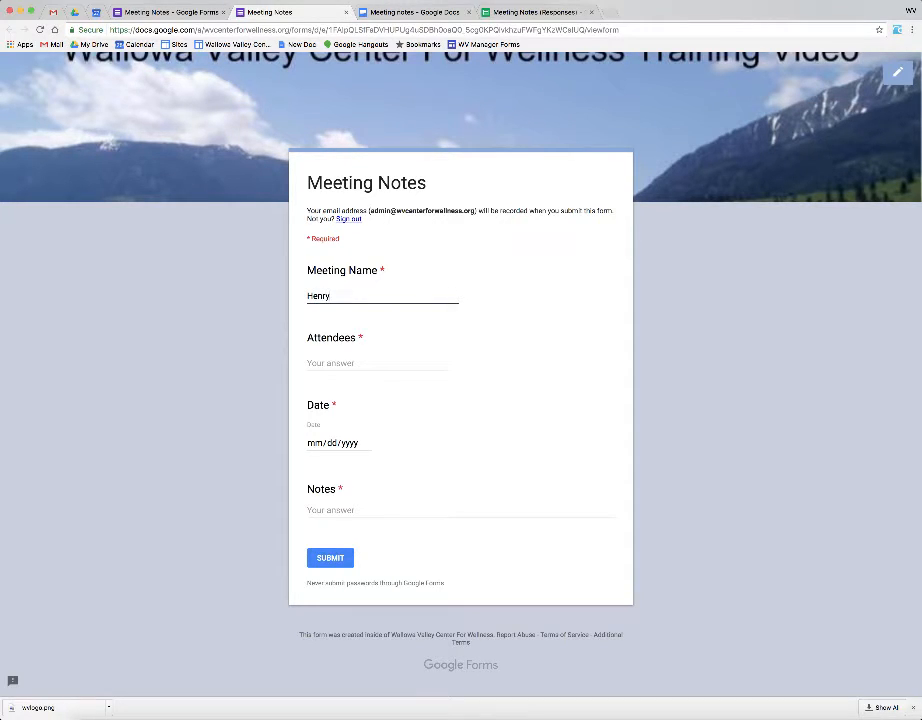
pyautogui.press('Tab')
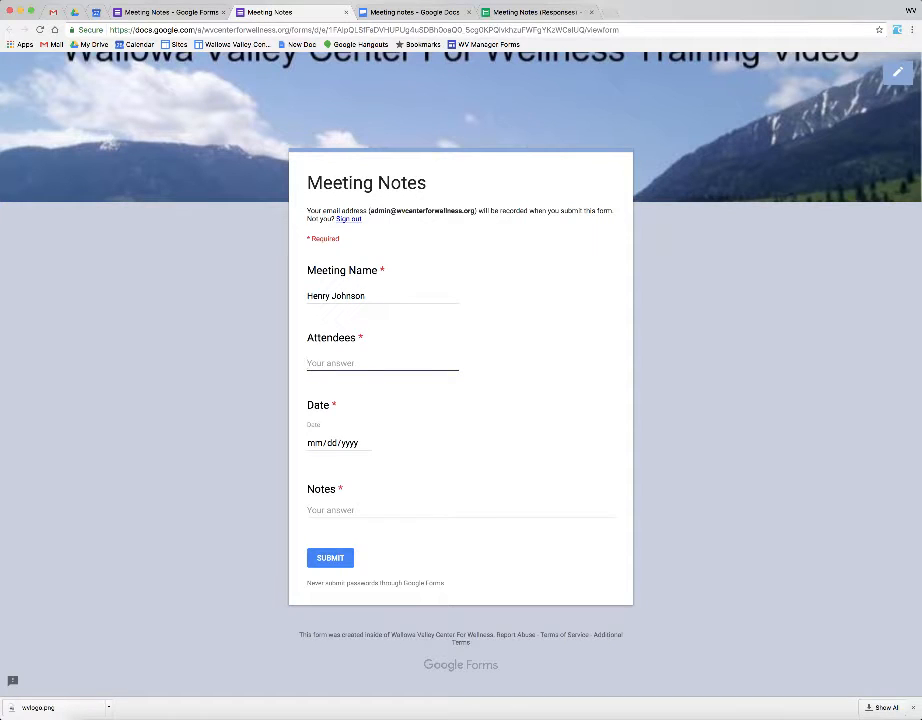
pyautogui.click(366, 445)
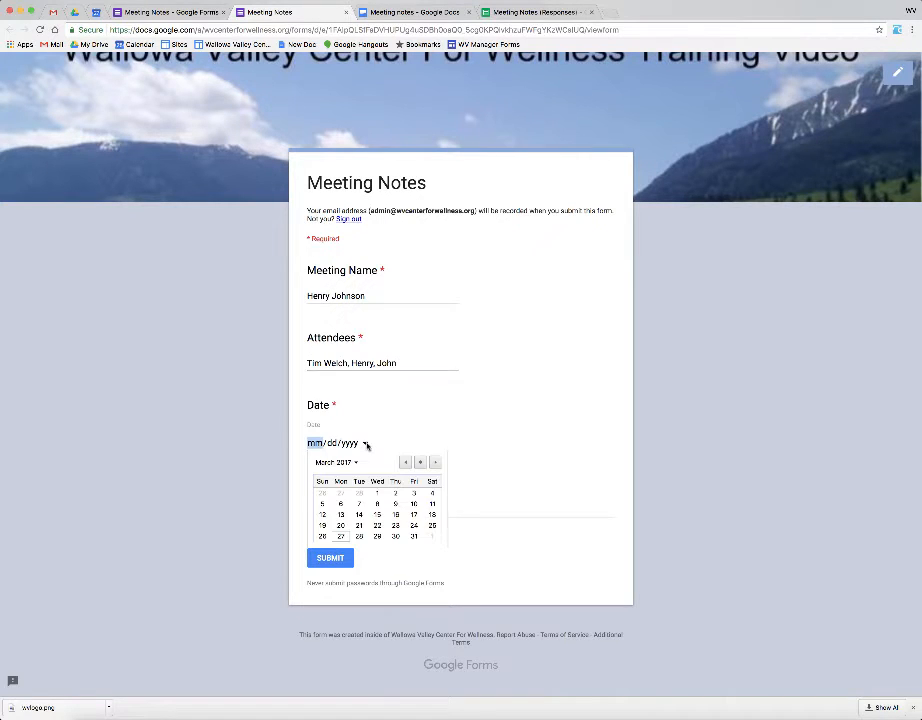
pyautogui.click(341, 536)
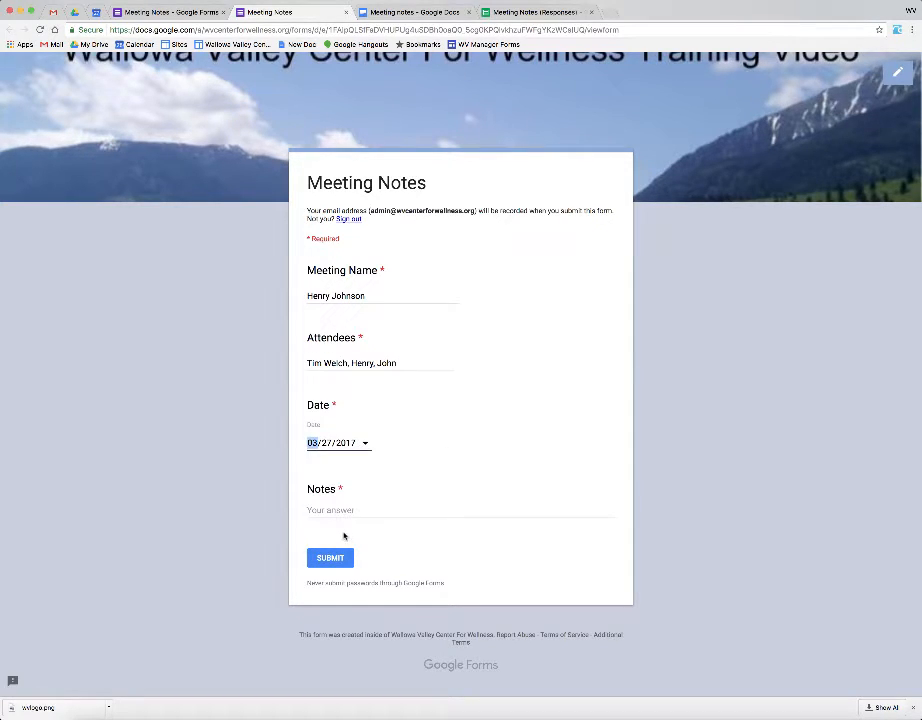
# Step: Add the notes 'This is what we talked about', fix the capital H, and submit
pyautogui.click(348, 510)
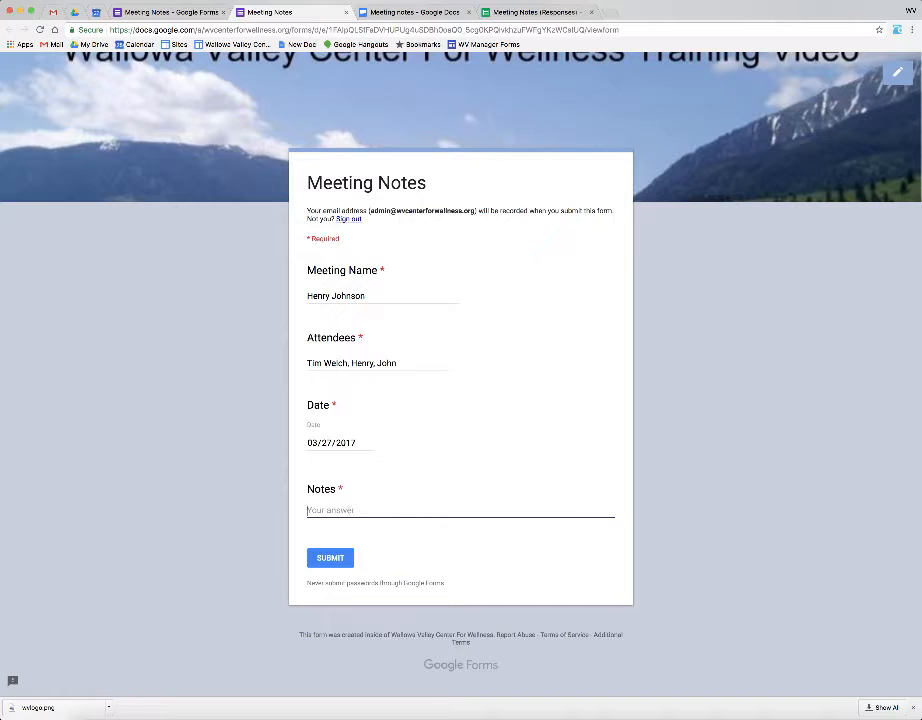
pyautogui.write('THis is what we talked about')
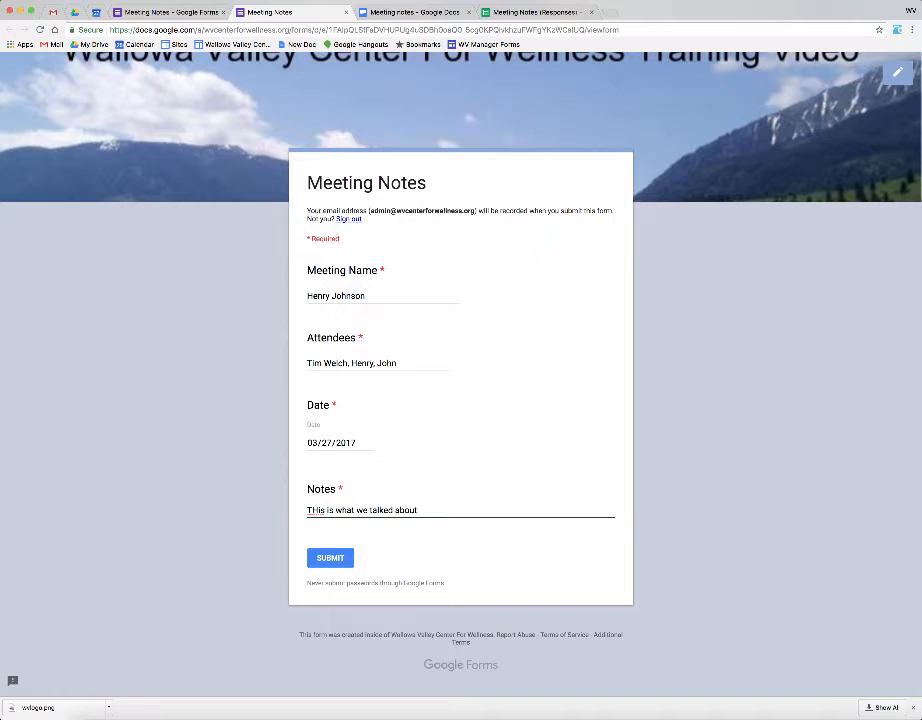
pyautogui.click(317, 511)
pyautogui.press('BackSpace')
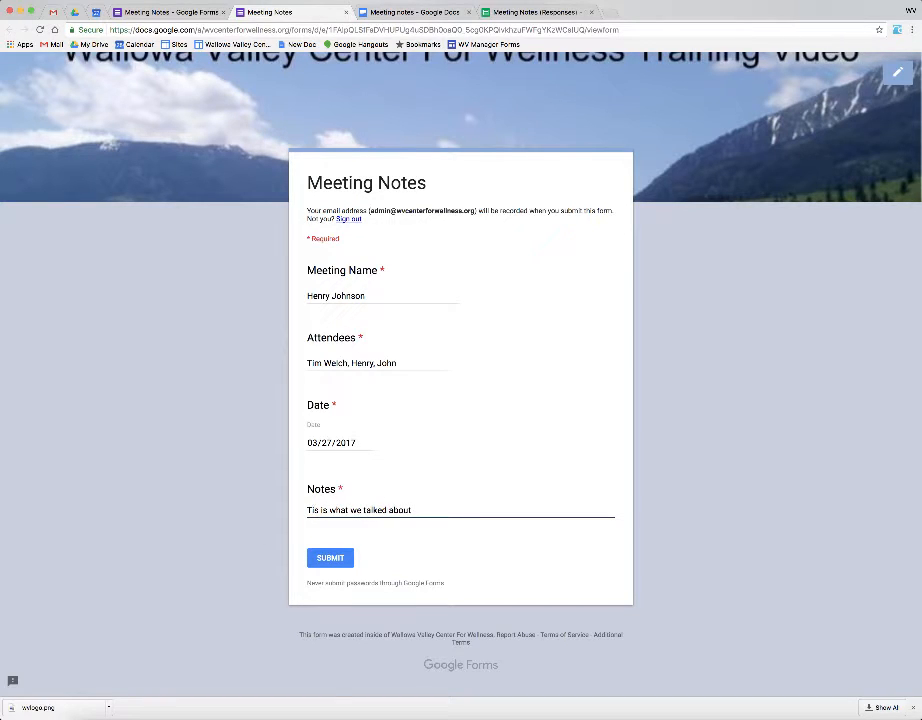
pyautogui.write('h')
pyautogui.click(332, 558)
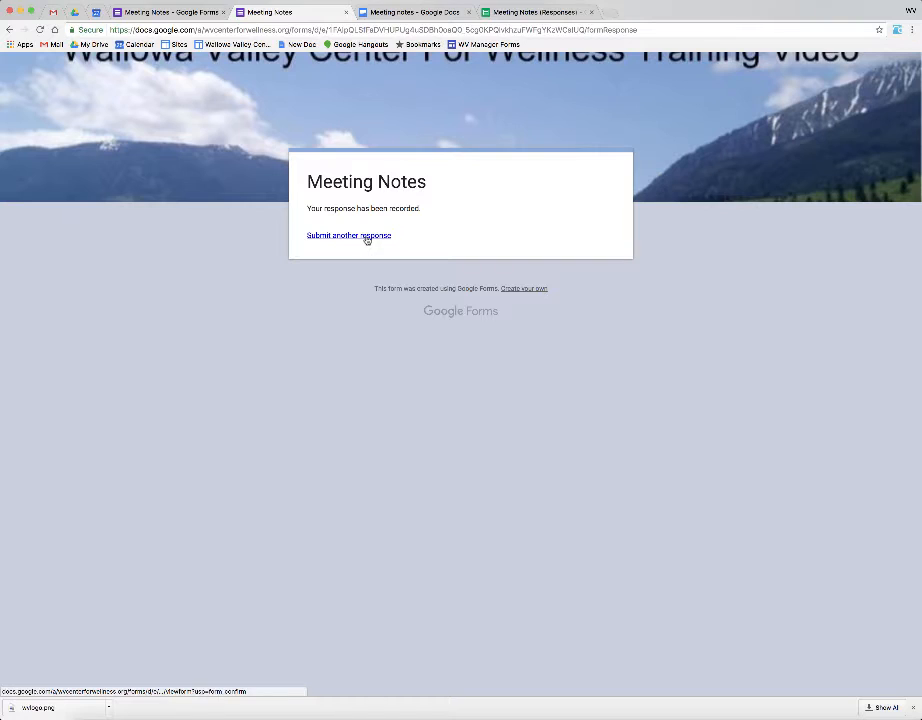
# Step: Reload the Submitted Meeting Notes folder and open the new 03/27/2017 meeting notes doc
pyautogui.click(73, 14)
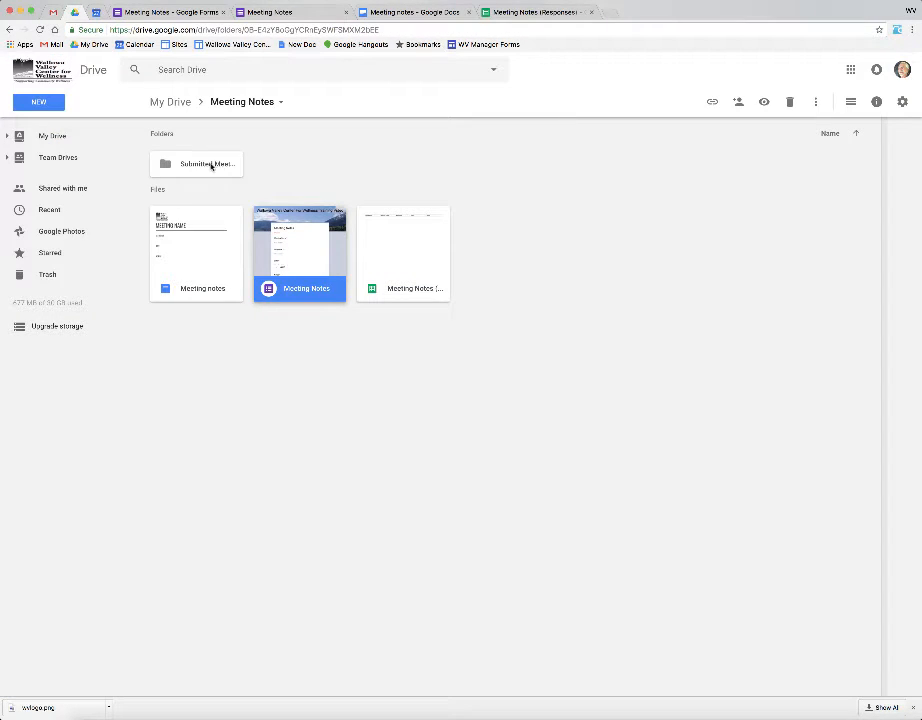
pyautogui.doubleClick(207, 165)
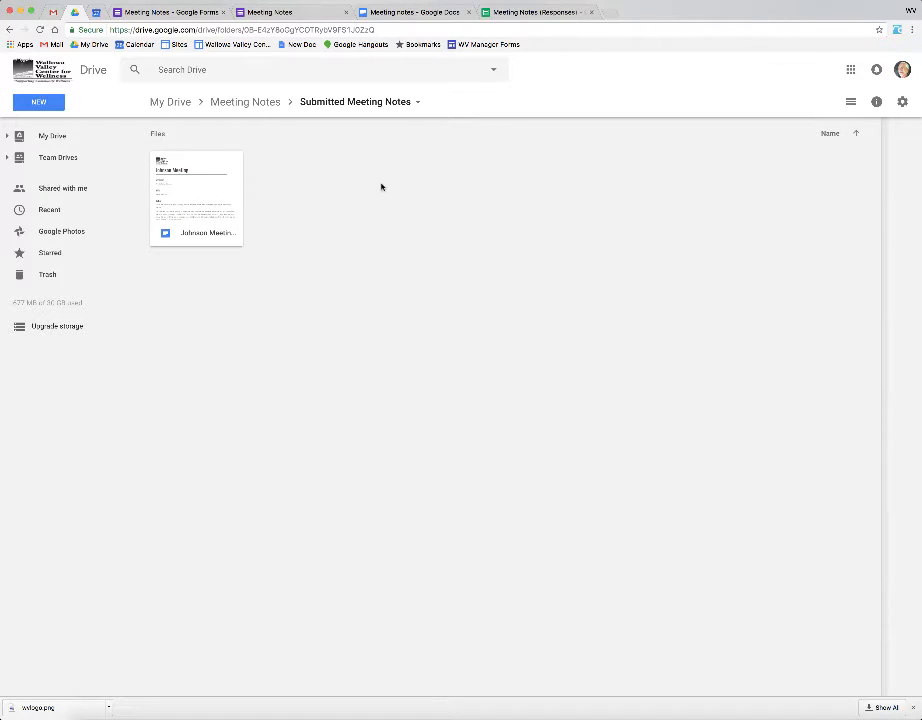
pyautogui.click(541, 14)
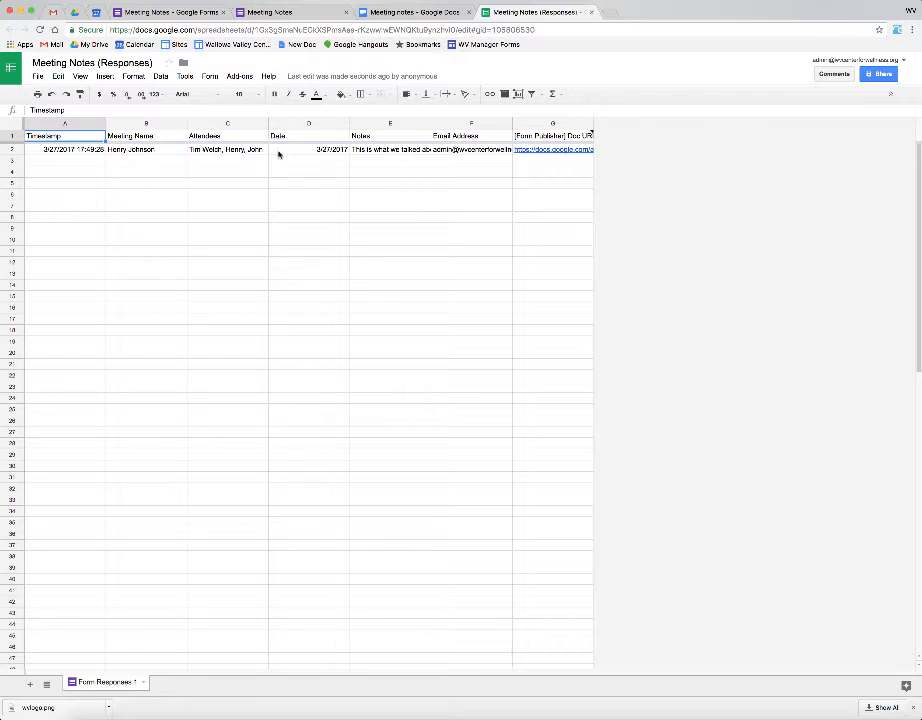
pyautogui.click(190, 13)
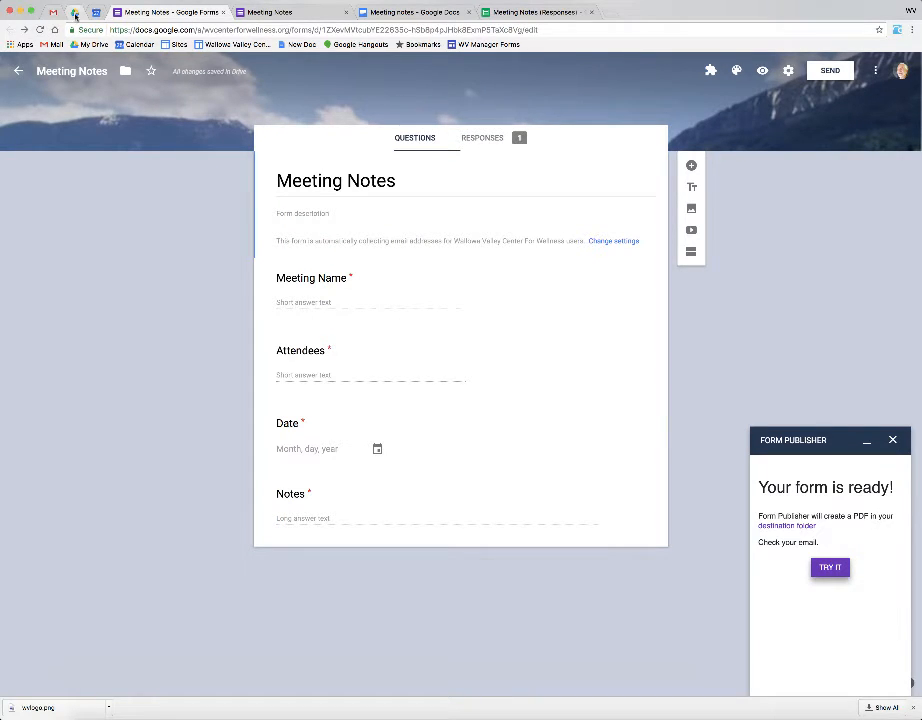
pyautogui.click(75, 13)
pyautogui.click(40, 29)
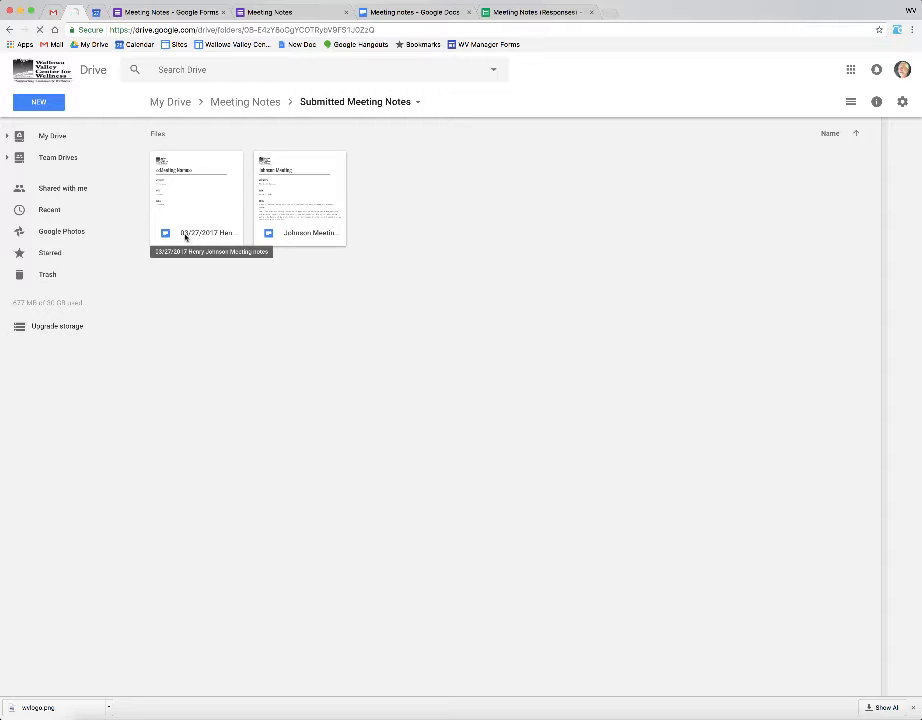
pyautogui.doubleClick(206, 216)
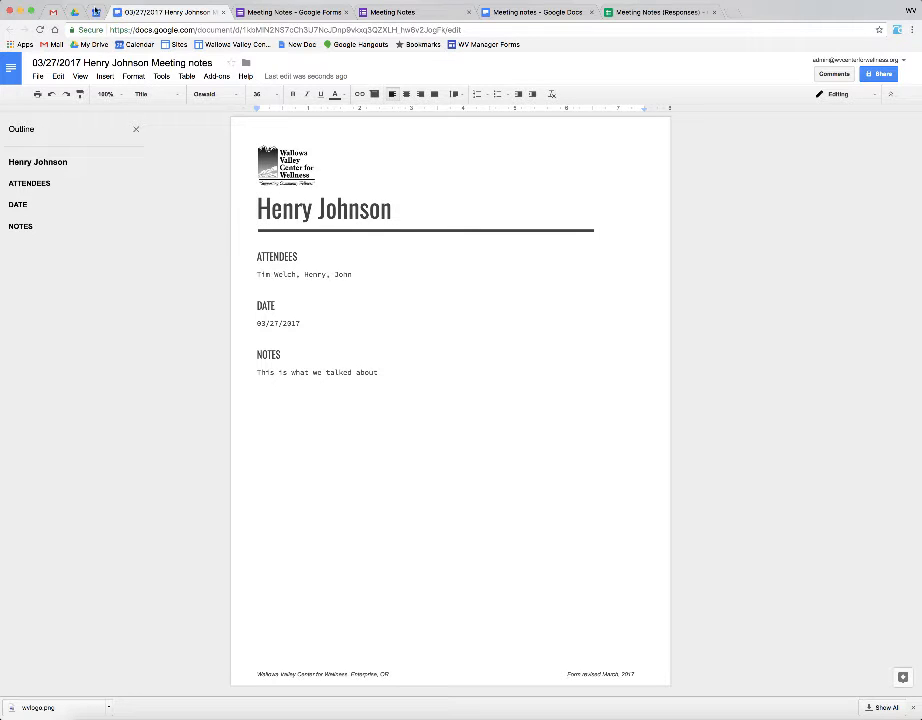
# Step: Check the filled-in doc, then return to the Submitted Meeting Notes folder in Drive
pyautogui.click(73, 14)
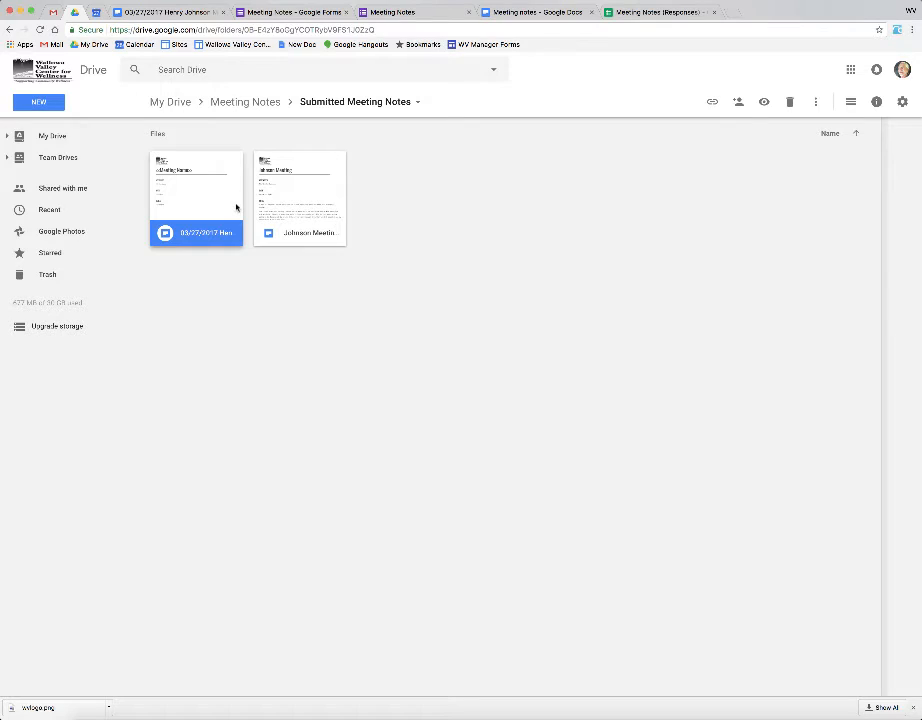
# Step: Switch the file display to list view and navigate back into the Meeting Notes folder
pyautogui.click(850, 103)
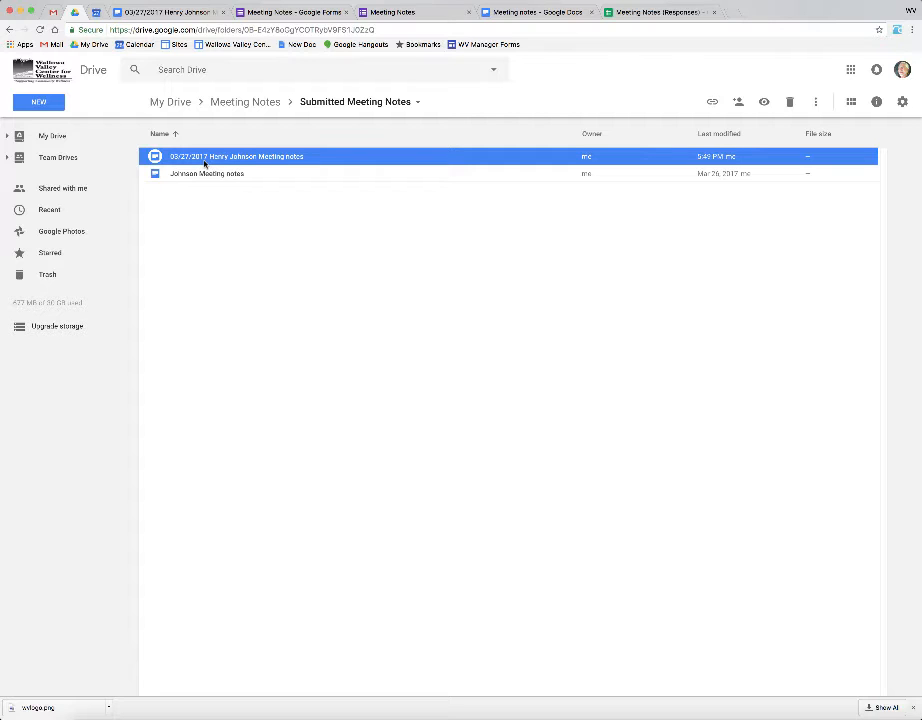
pyautogui.click(252, 103)
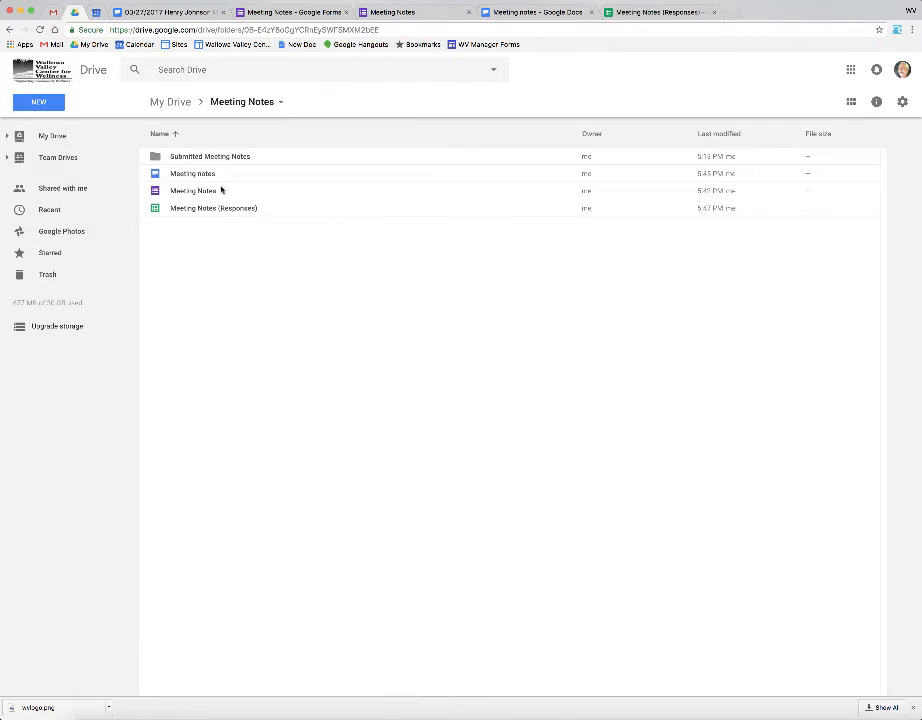
pyautogui.click(181, 101)
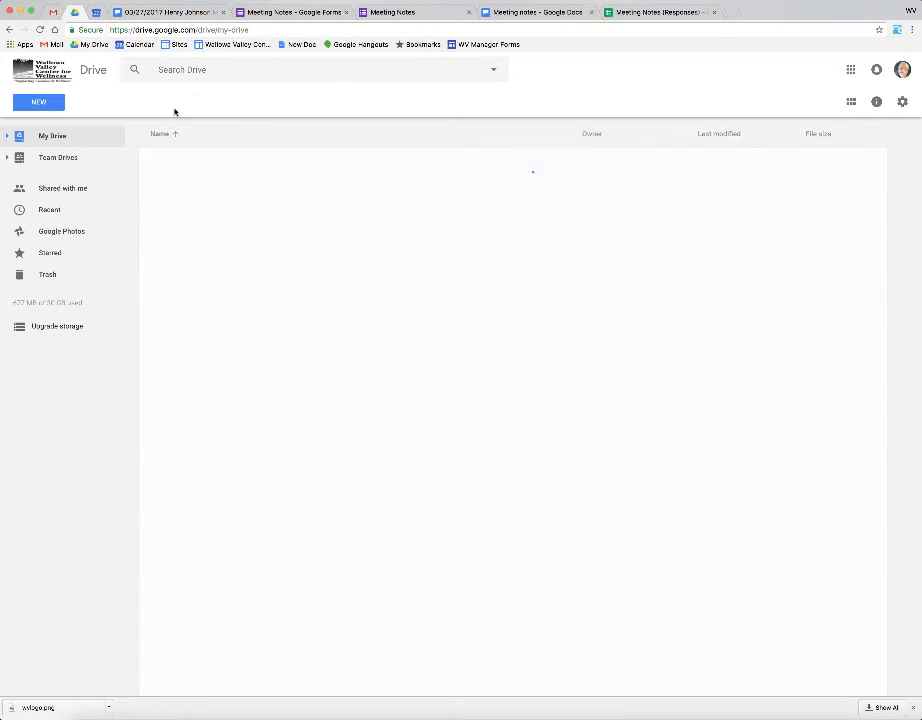
pyautogui.doubleClick(193, 278)
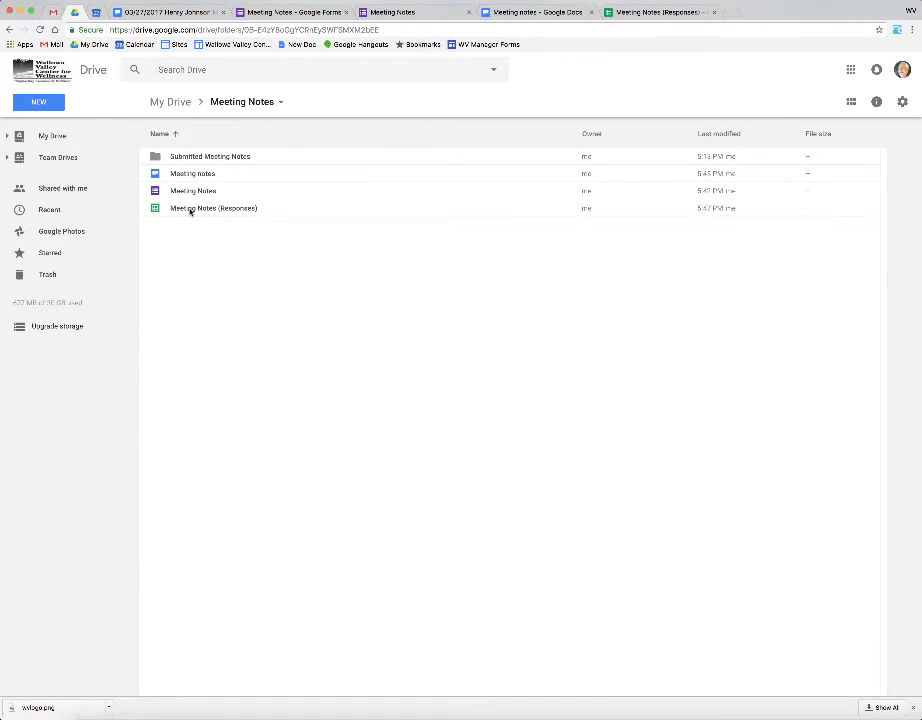
# Step: Select the Meeting Notes form and template, then bring up the New menu
pyautogui.click(185, 192)
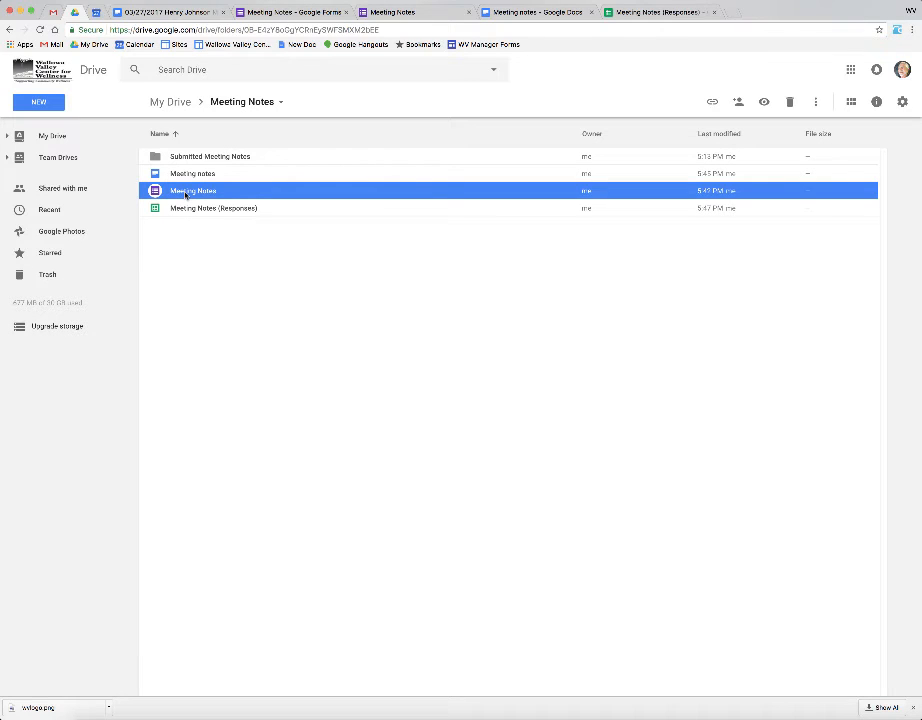
pyautogui.click(194, 175)
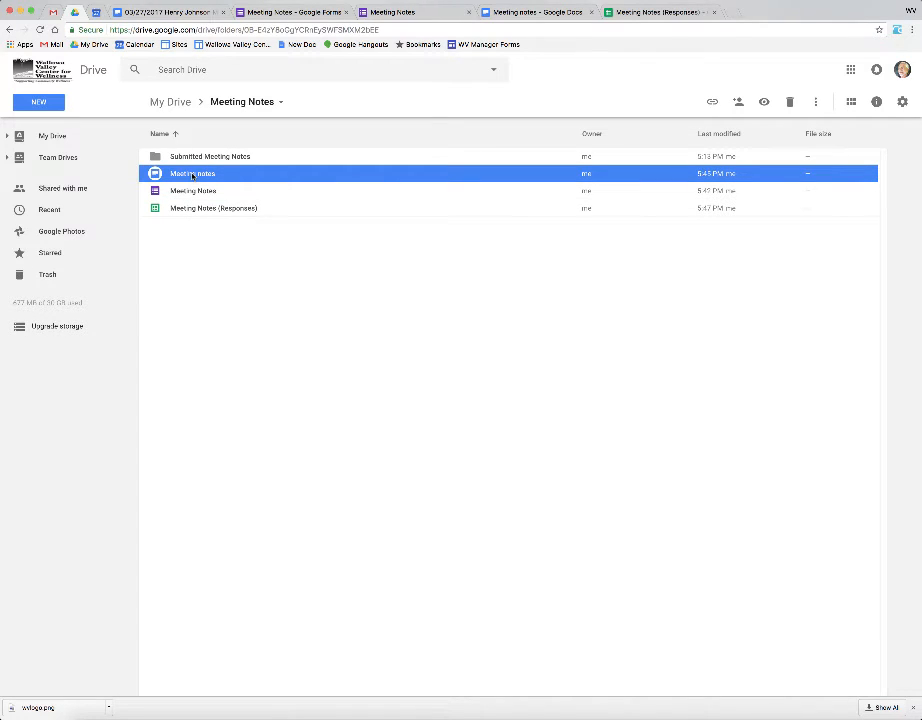
pyautogui.click(37, 103)
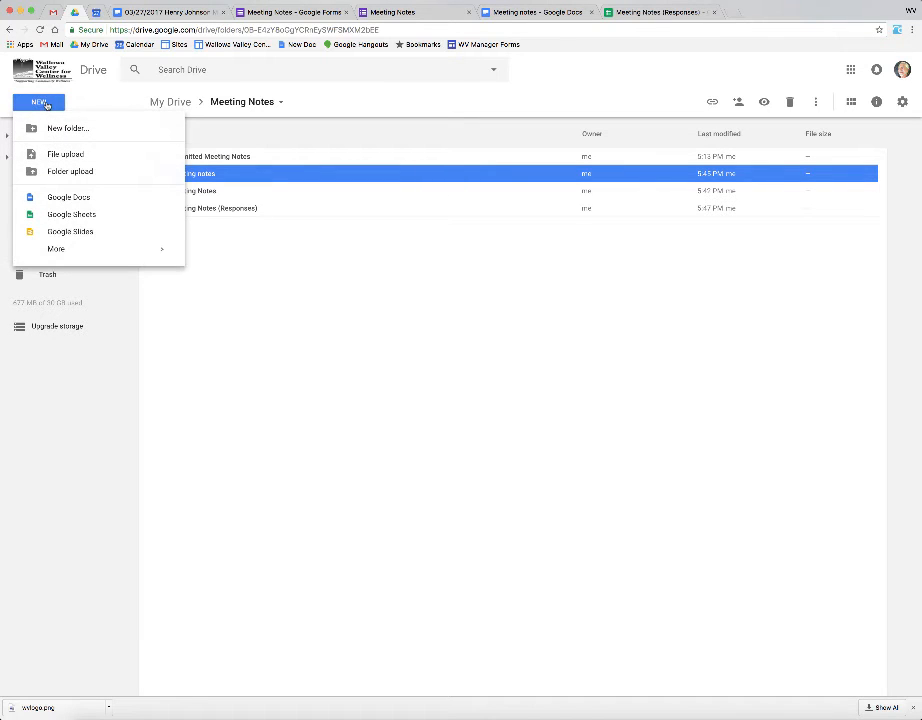
pyautogui.moveTo(168, 202)
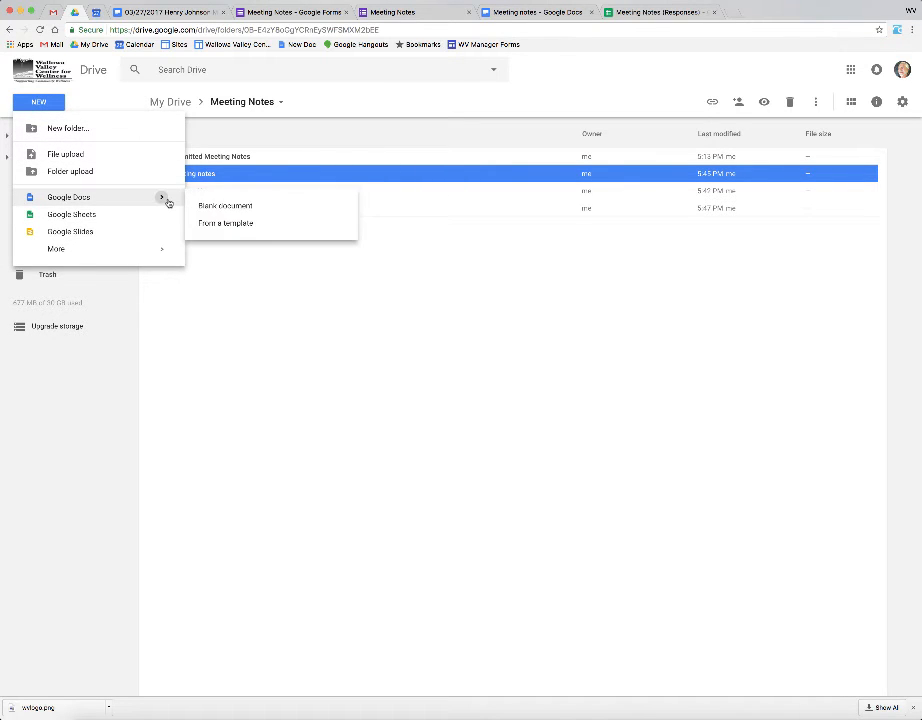
pyautogui.click(234, 224)
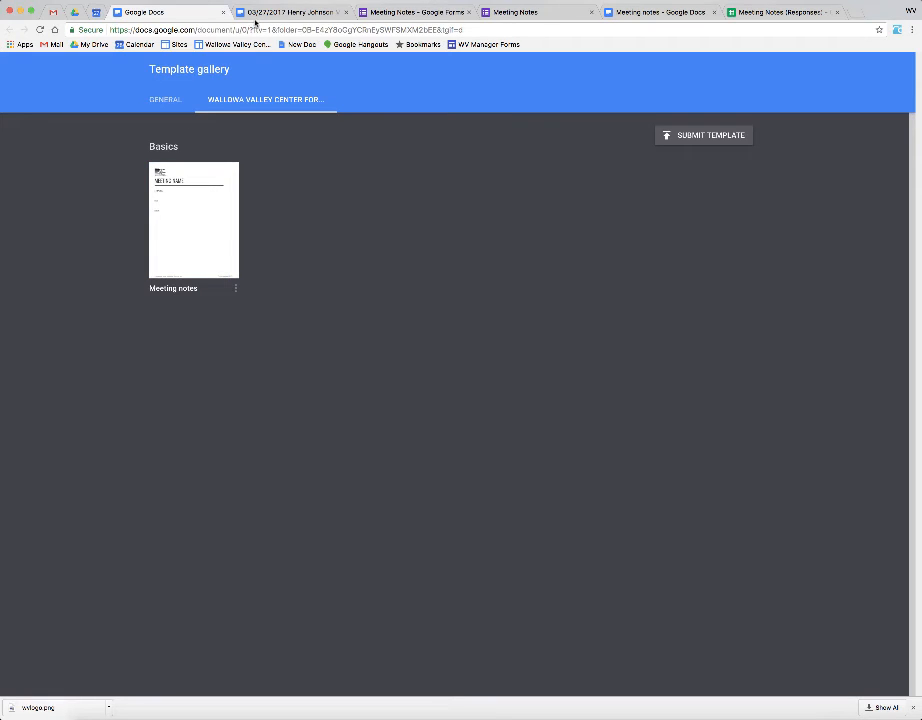
pyautogui.click(222, 13)
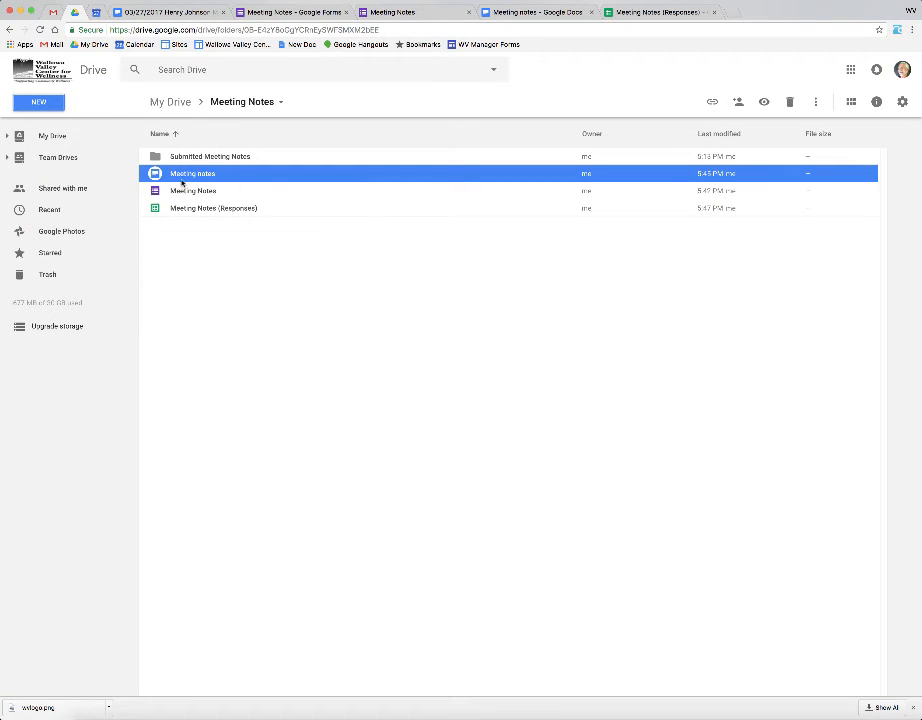
pyautogui.click(204, 208)
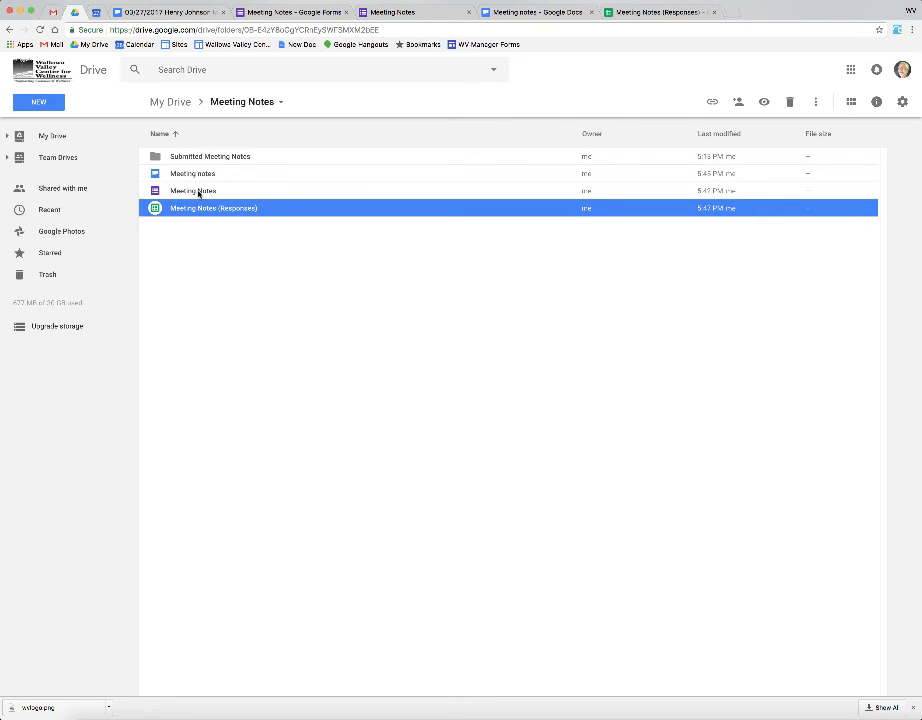
pyautogui.click(198, 192)
pyautogui.click(298, 13)
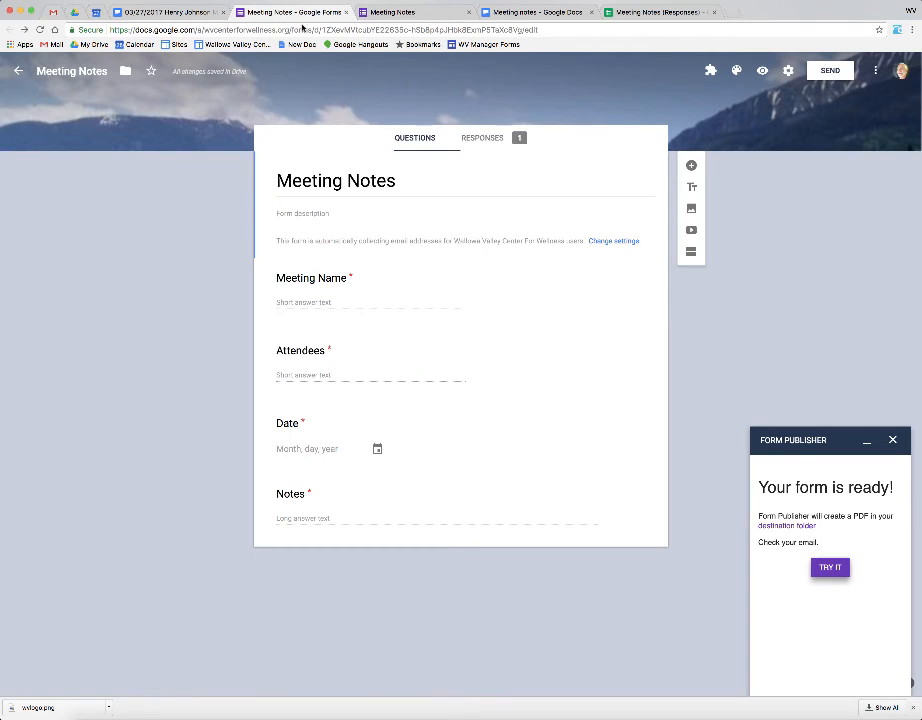
pyautogui.click(482, 137)
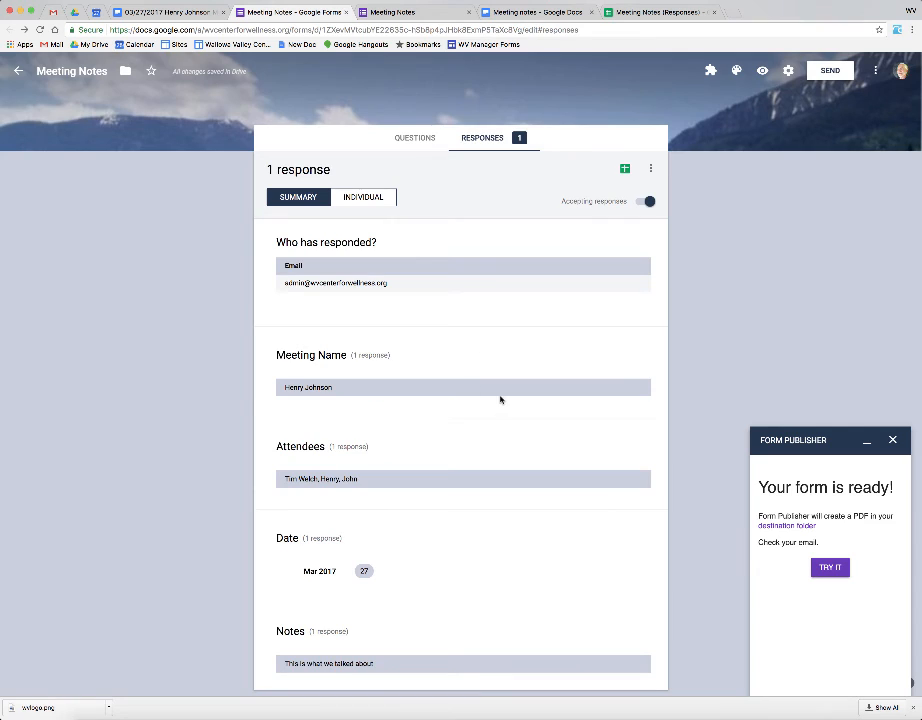
pyautogui.scroll(-2, 500, 399)
pyautogui.scroll(2, 505, 330)
pyautogui.click(638, 12)
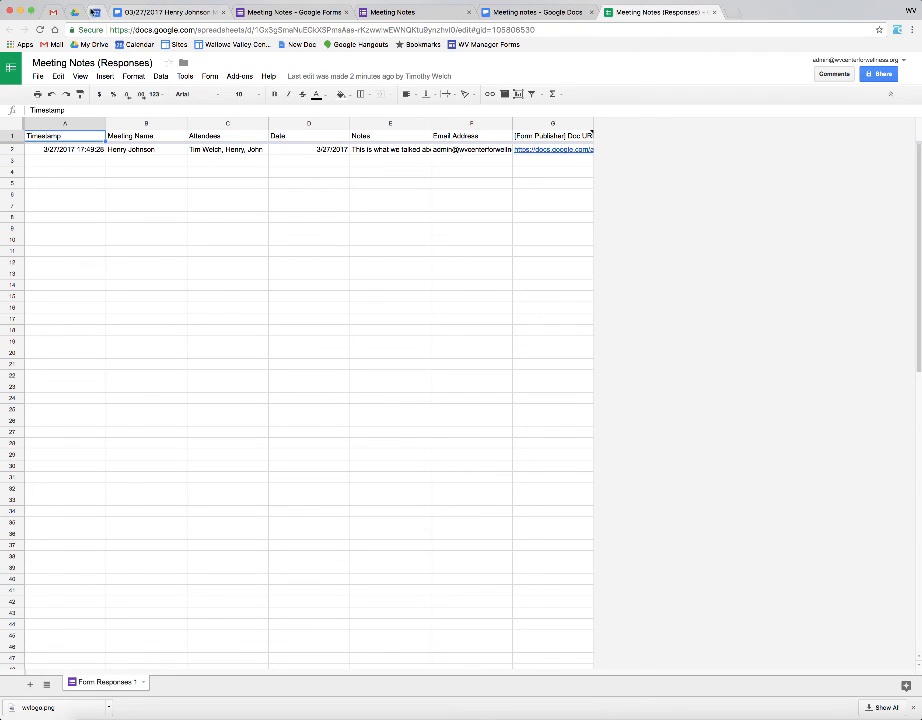
pyautogui.click(74, 12)
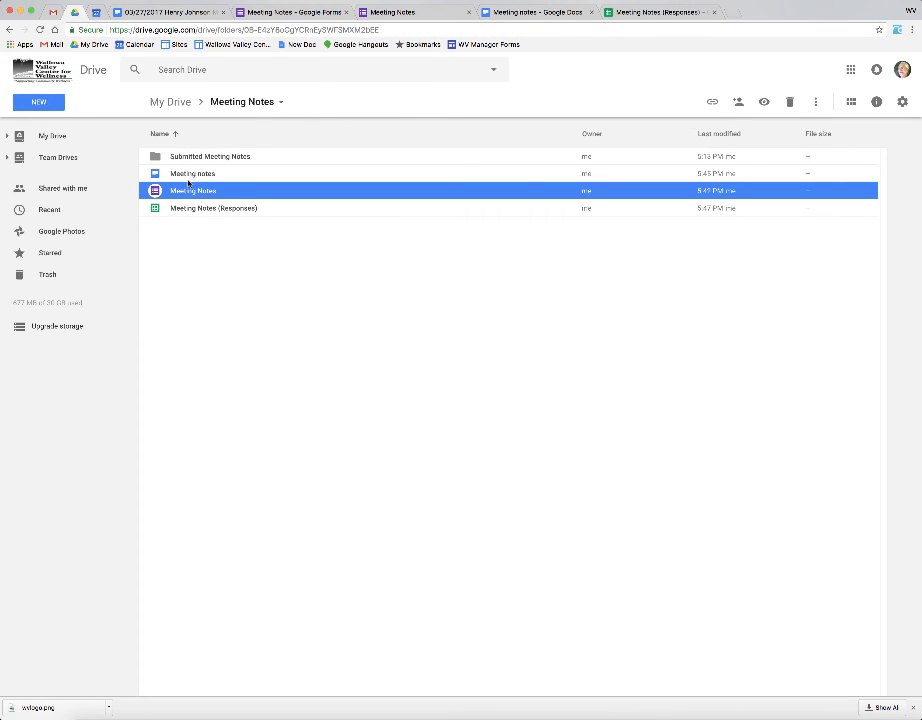
# Step: Open Submitted Meeting Notes from the Meeting Notes file list to view both generated documents
pyautogui.click(188, 175)
pyautogui.click(190, 191)
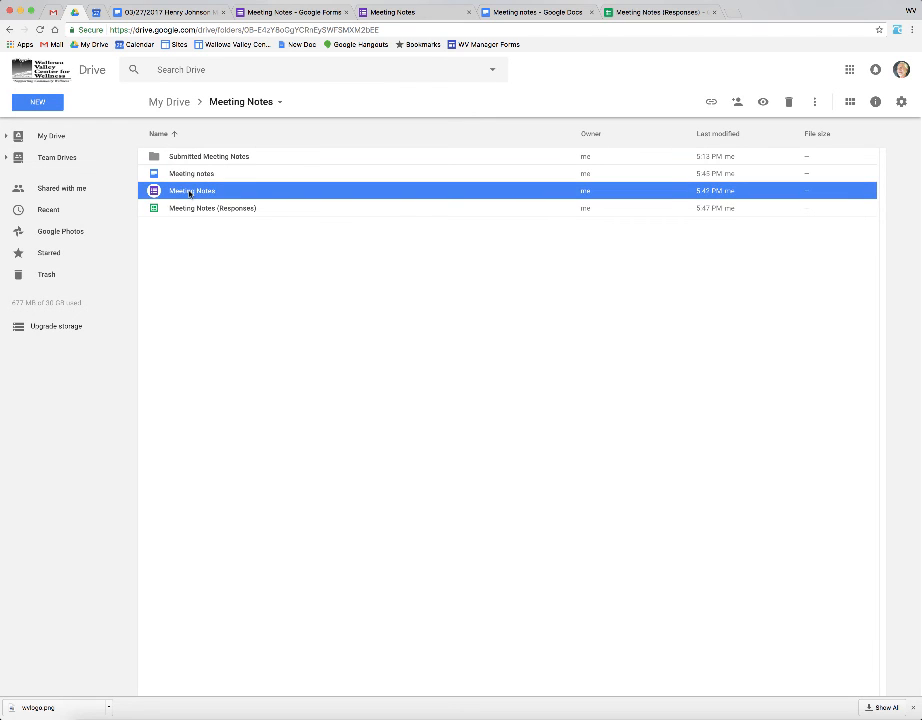
pyautogui.click(198, 209)
pyautogui.click(216, 160)
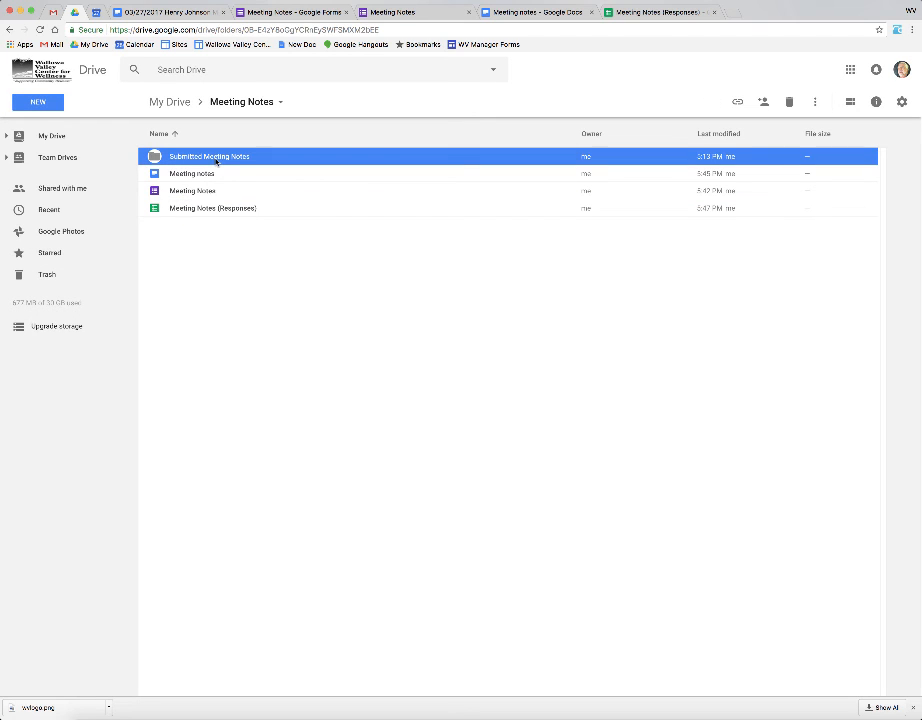
pyautogui.doubleClick(216, 160)
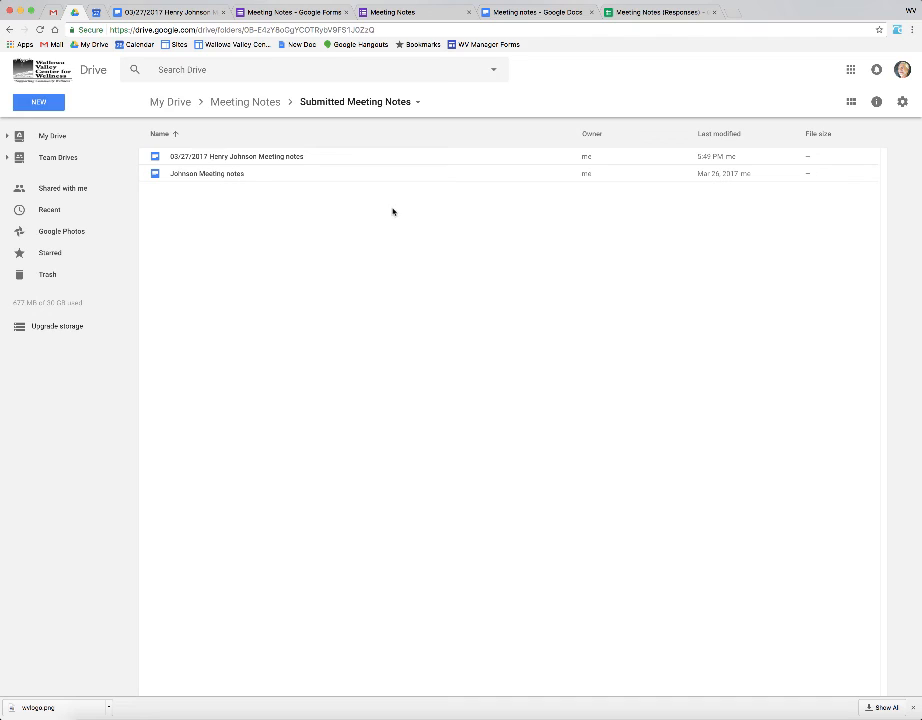